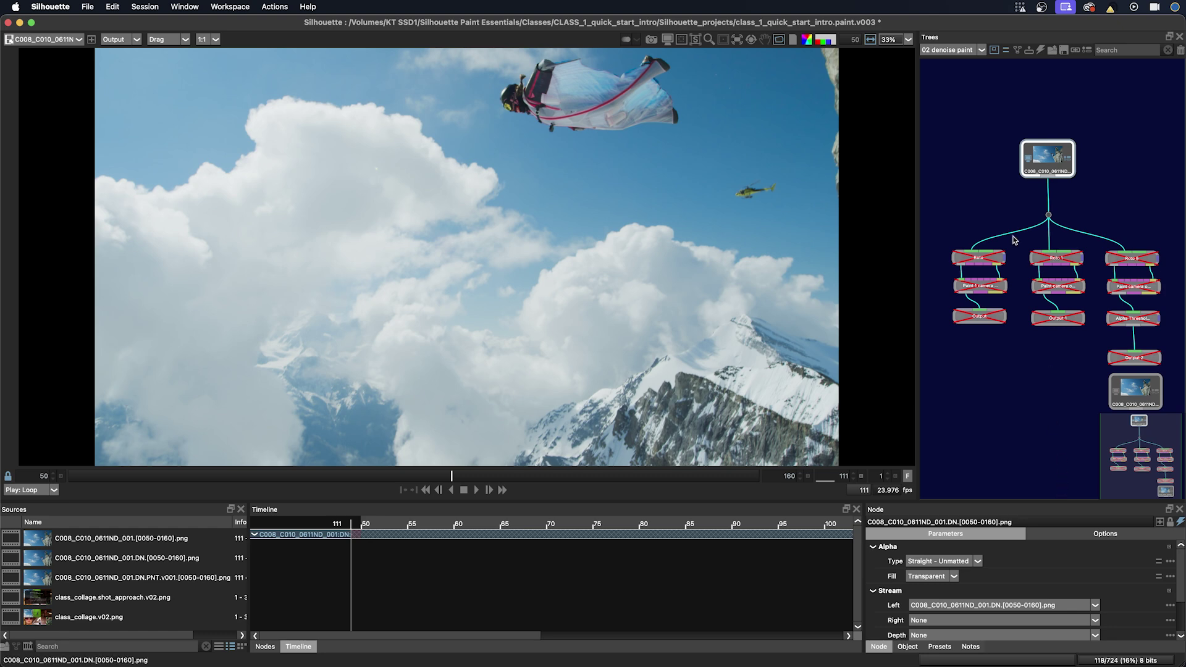
Open the 01 denoise session and copy its note listing the camera and helicopter removal tasks.
left_click(939, 54)
left_click(937, 68)
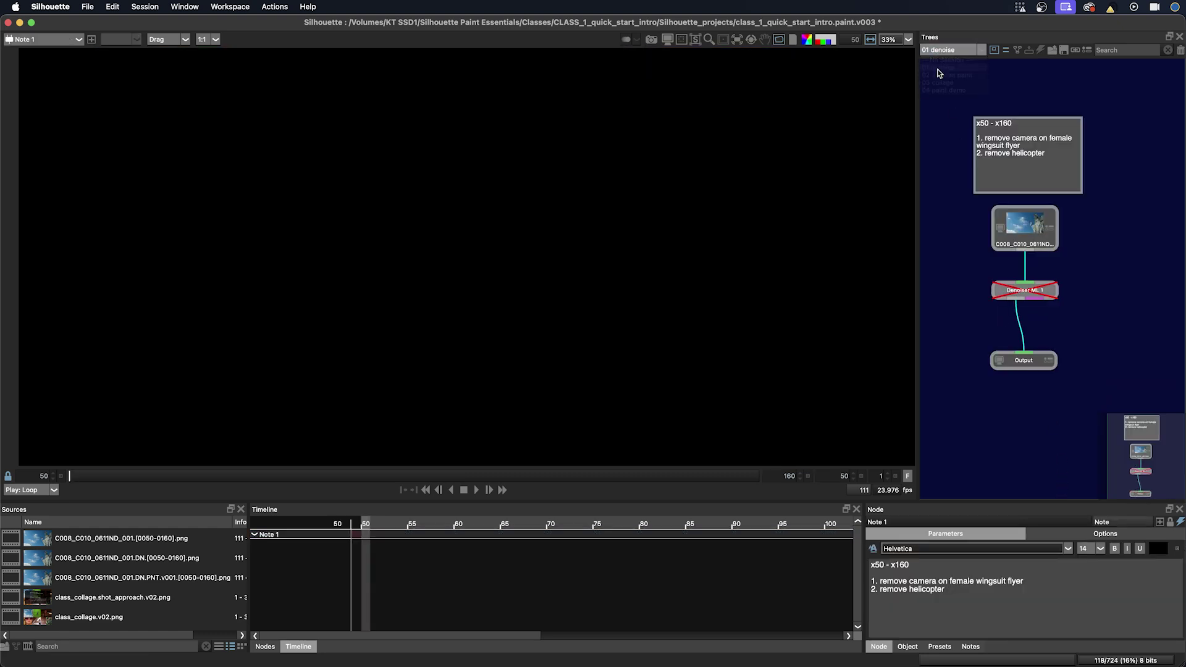
left_click(1023, 147)
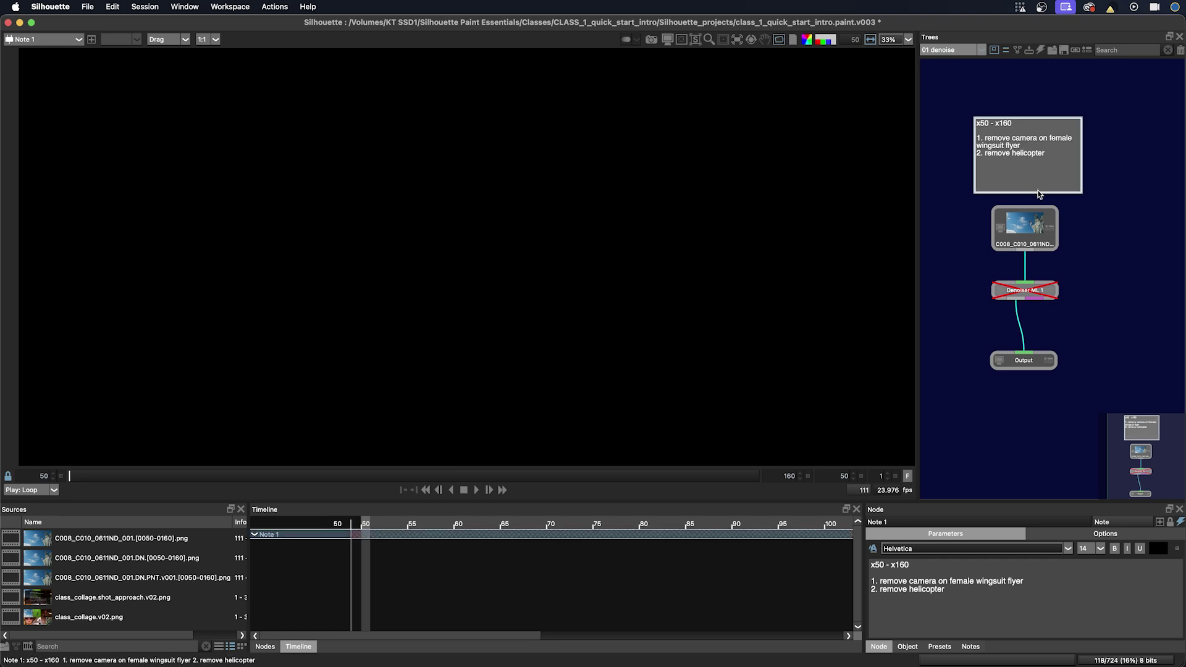
Switch to the 02 denoise paint session and paste the task note beside the source node.
left_click(953, 50)
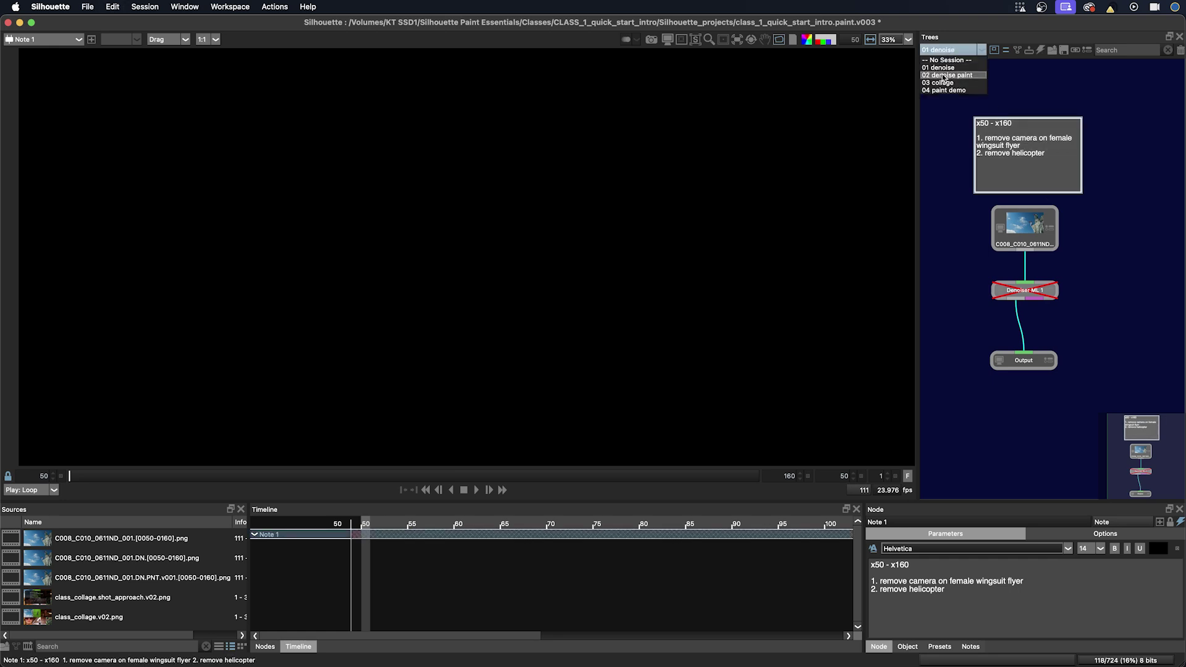
left_click(942, 75)
left_click(969, 139)
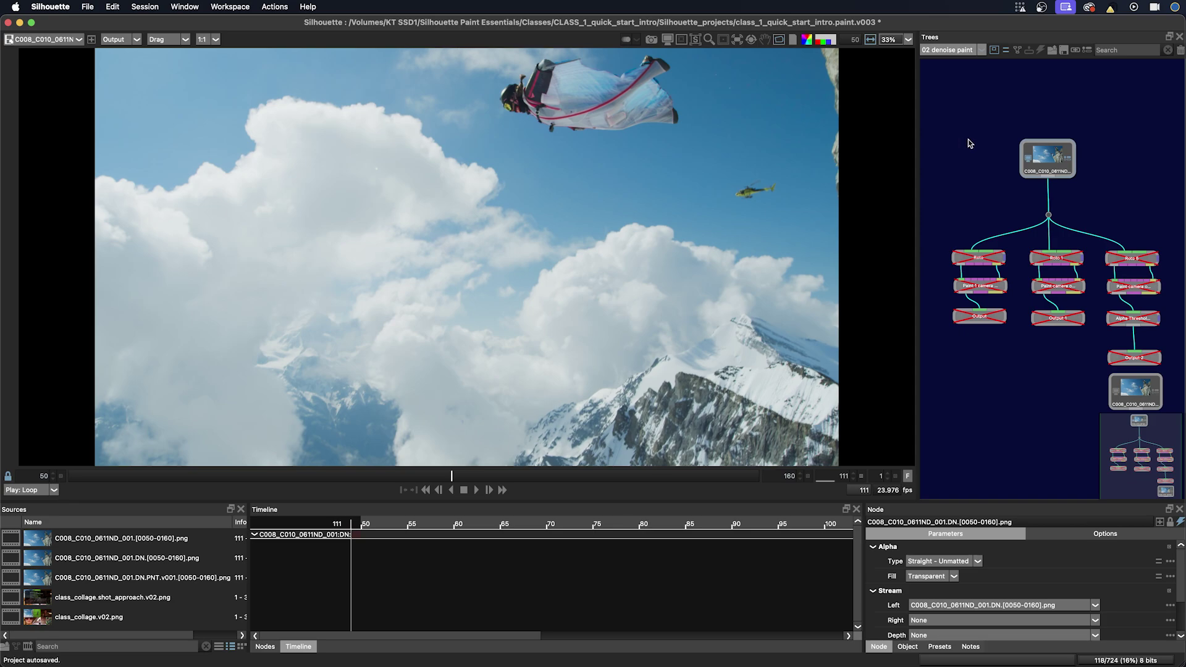
left_click_drag(970, 114, 1124, 132)
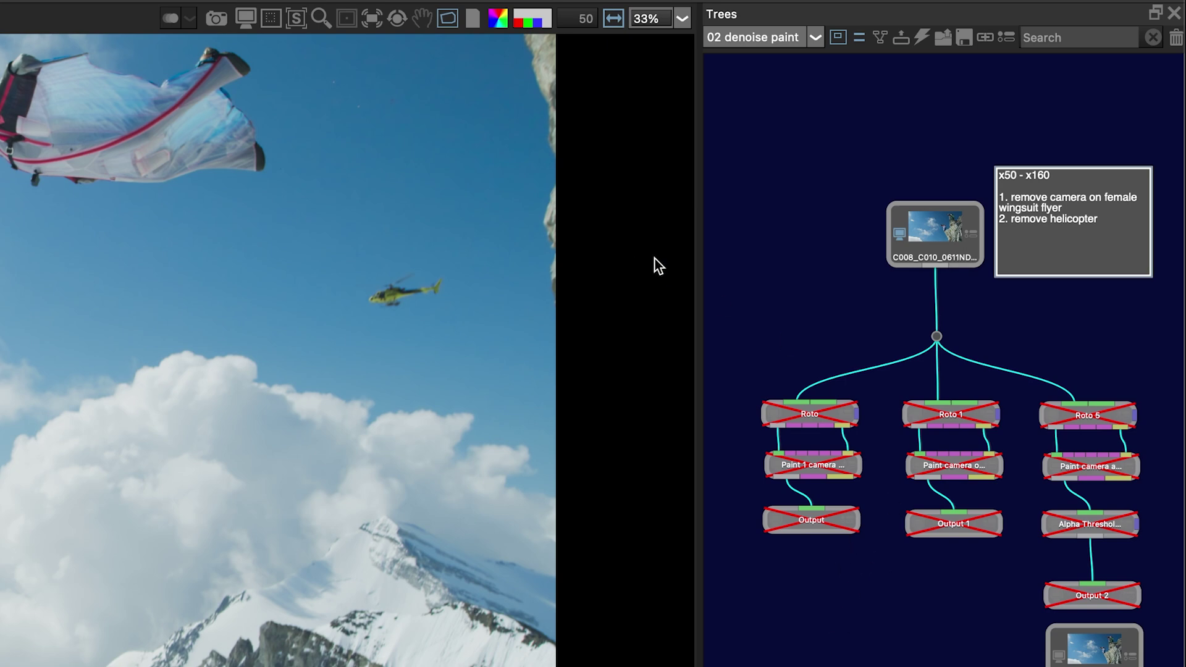
Add a Paint node, connect it to the source node's output, and place it beside the leftmost Roto branch.
key("Tab")
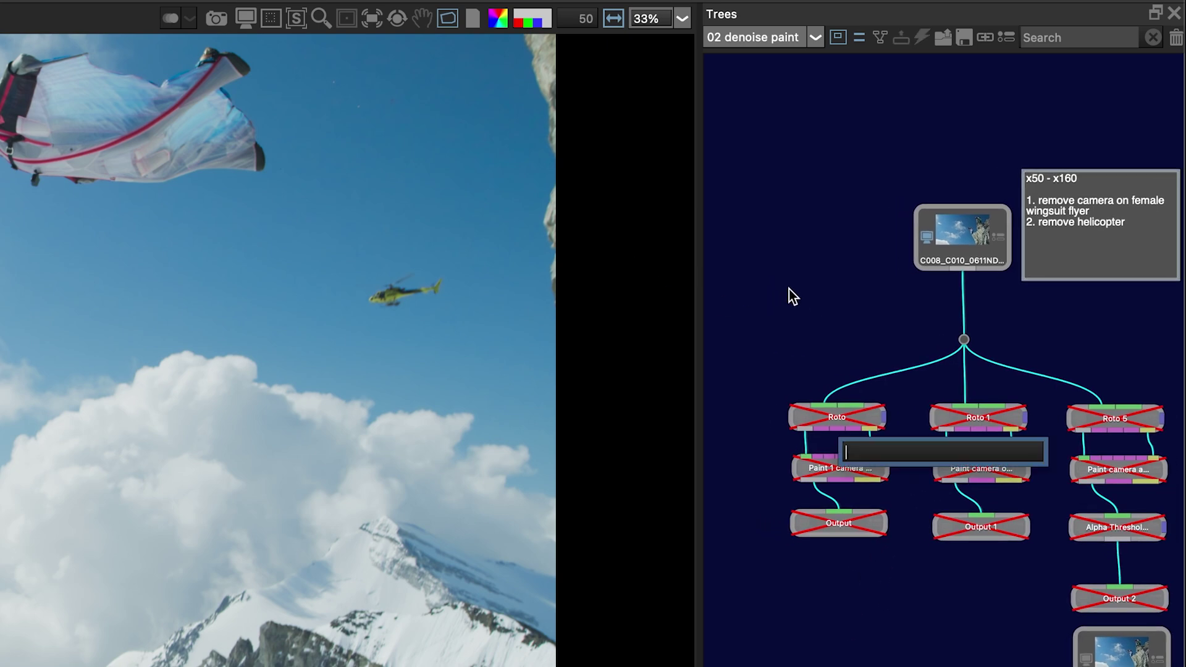
type("paint")
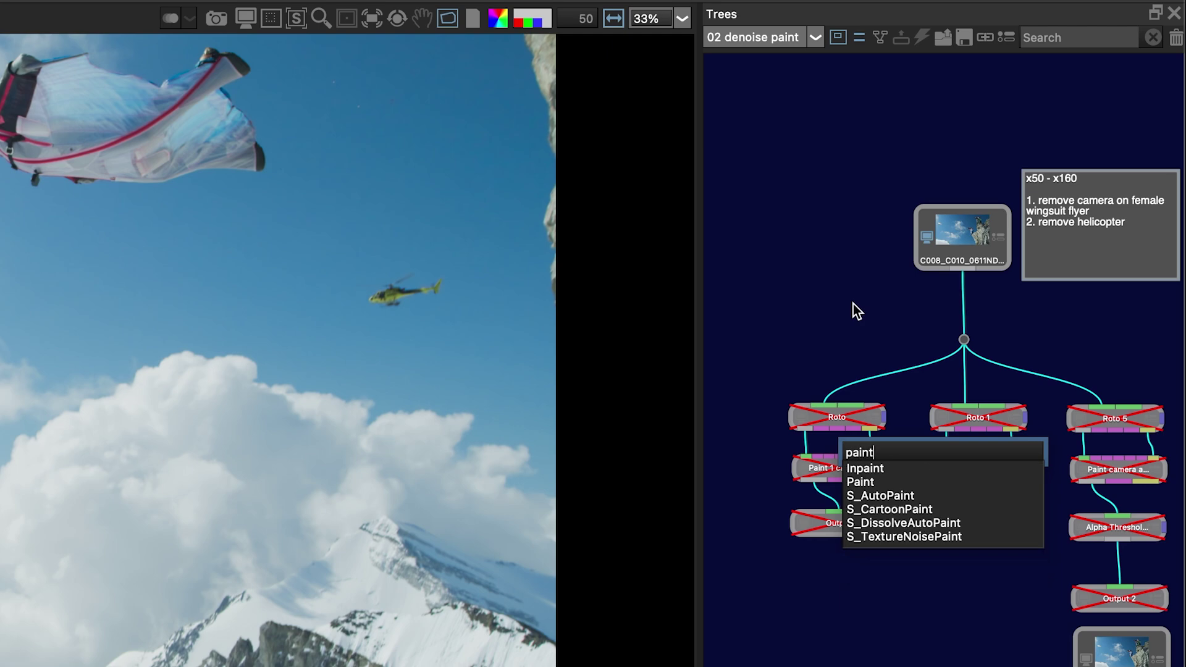
key("Return")
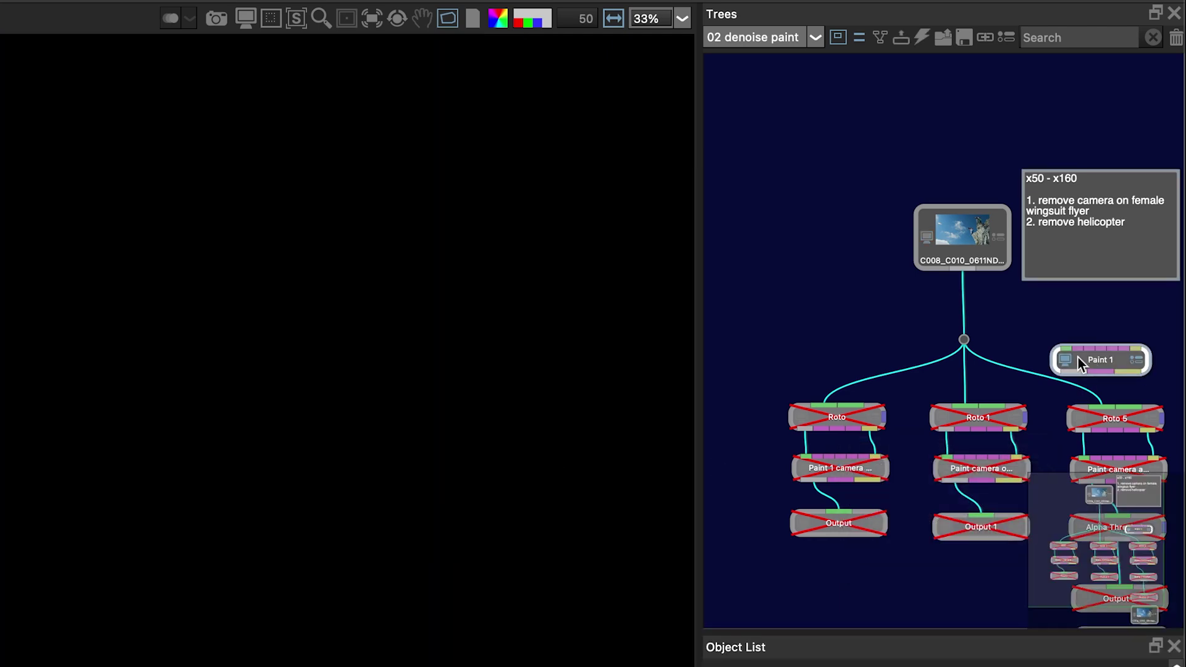
mouse_move(1091, 346)
left_mouse_down()
mouse_move(750, 340)
mouse_move(725, 322)
mouse_move(951, 267)
left_mouse_up()
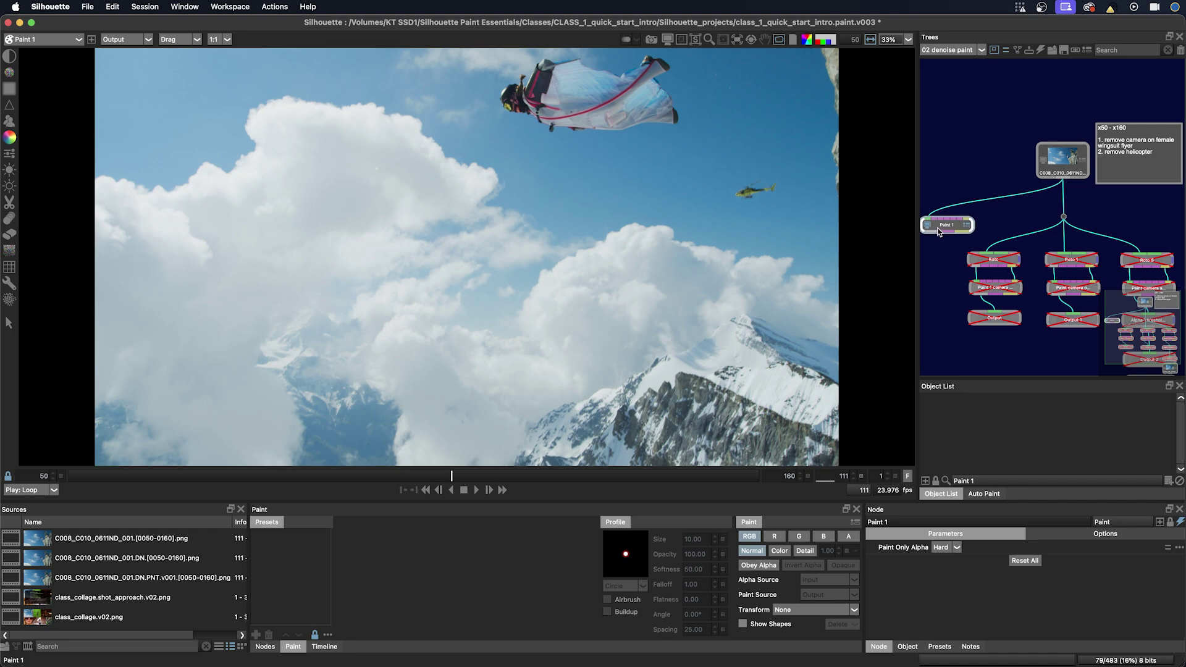
left_click_drag(761, 364, 903, 368)
mouse_move(1025, 232)
left_mouse_down()
mouse_move(996, 233)
mouse_move(993, 253)
left_mouse_up()
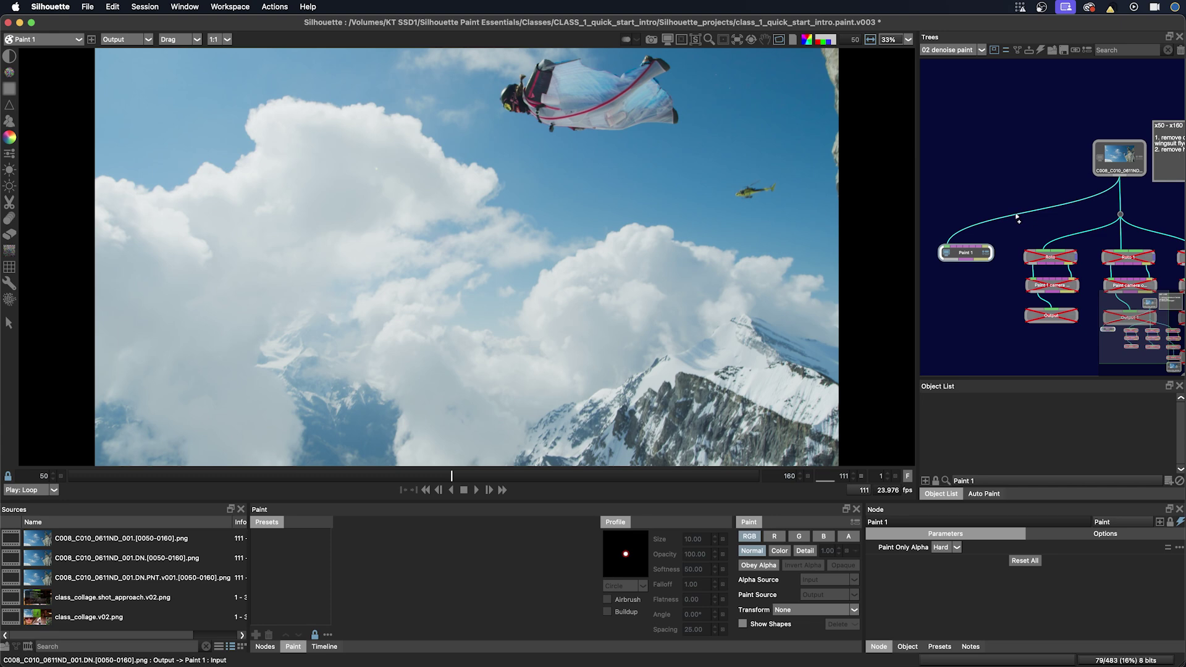
Insert a dot in the connection between the source and Paint 1, and align it directly above Paint 1.
left_click(1016, 214, "super")
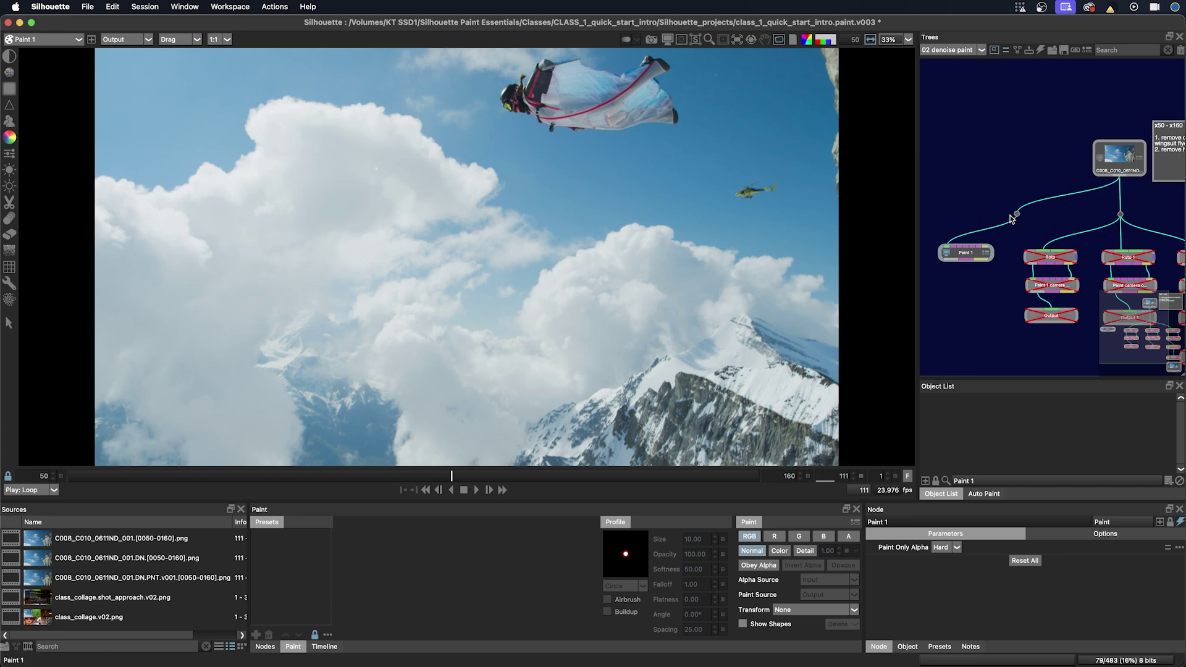
left_click_drag(1017, 214, 949, 216)
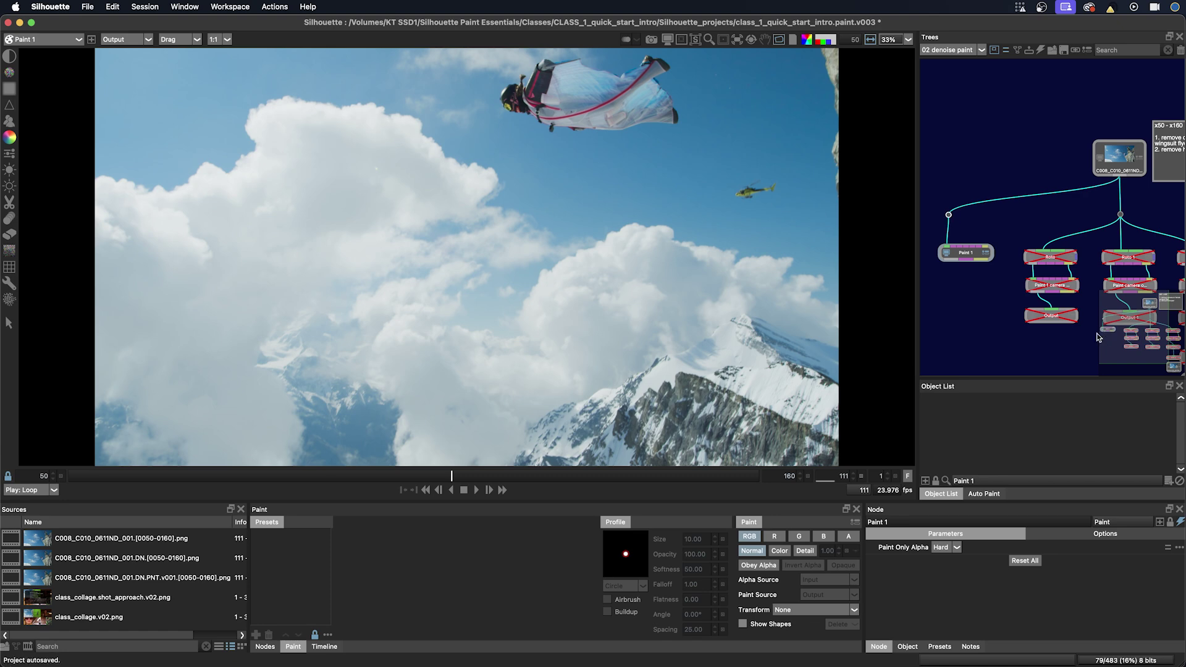
Select the Paint 1 node and activate the Clone brush for painting on the RGB channels.
left_click(1119, 156)
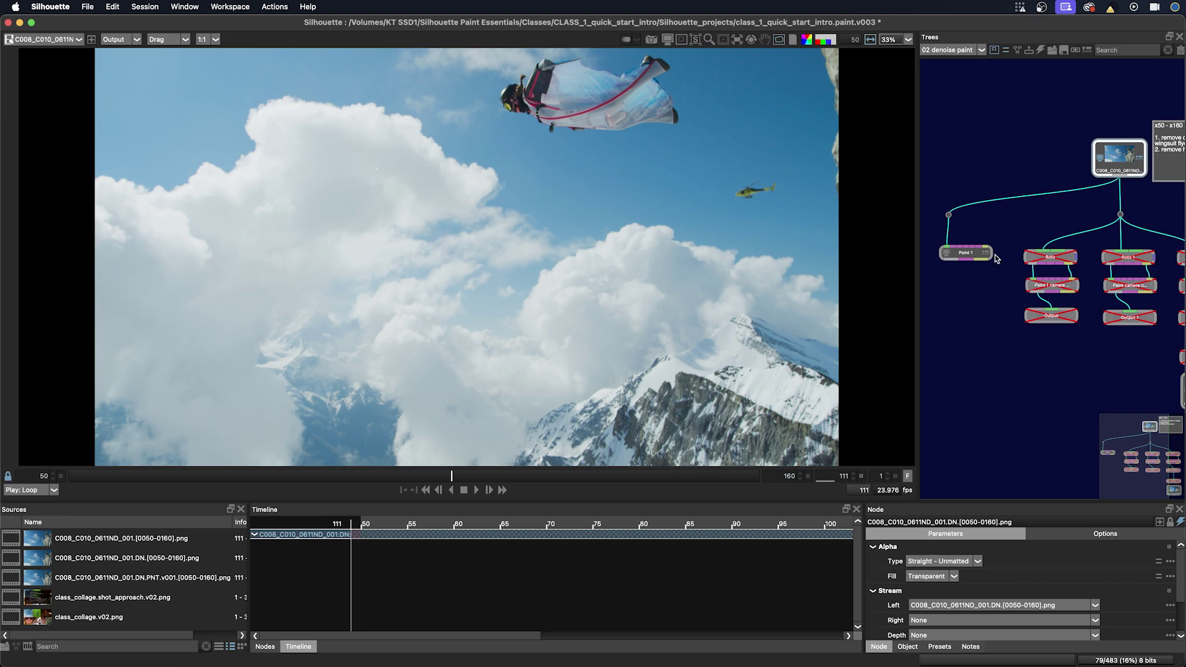
left_click(968, 257)
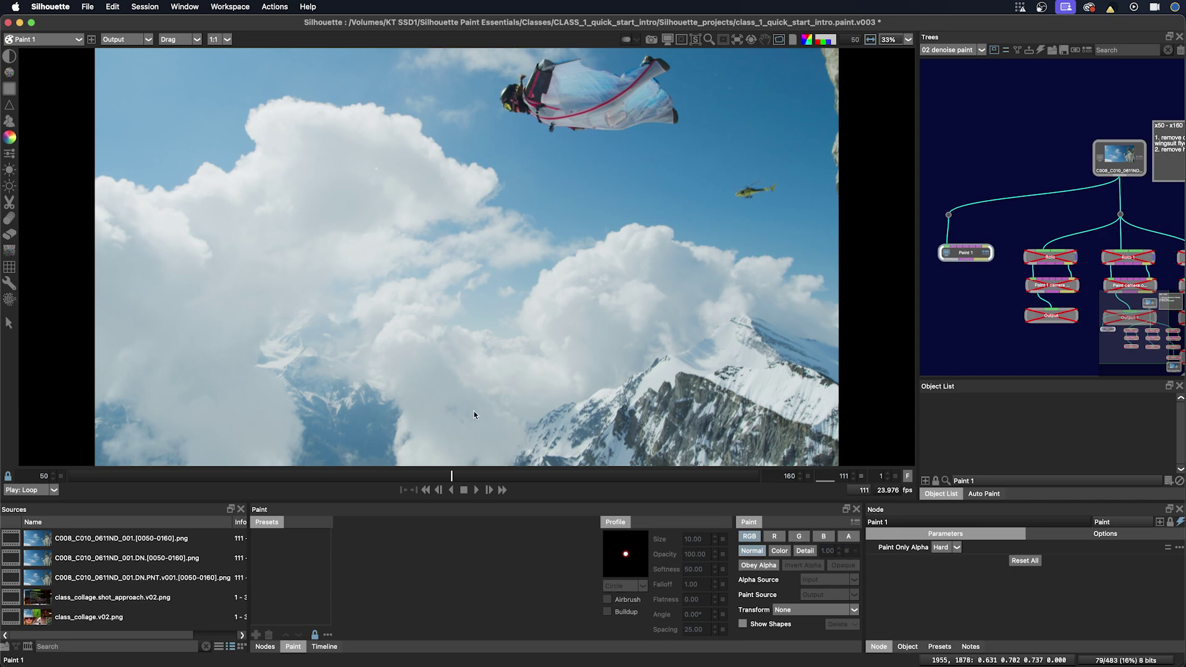
key("c")
left_click(975, 440)
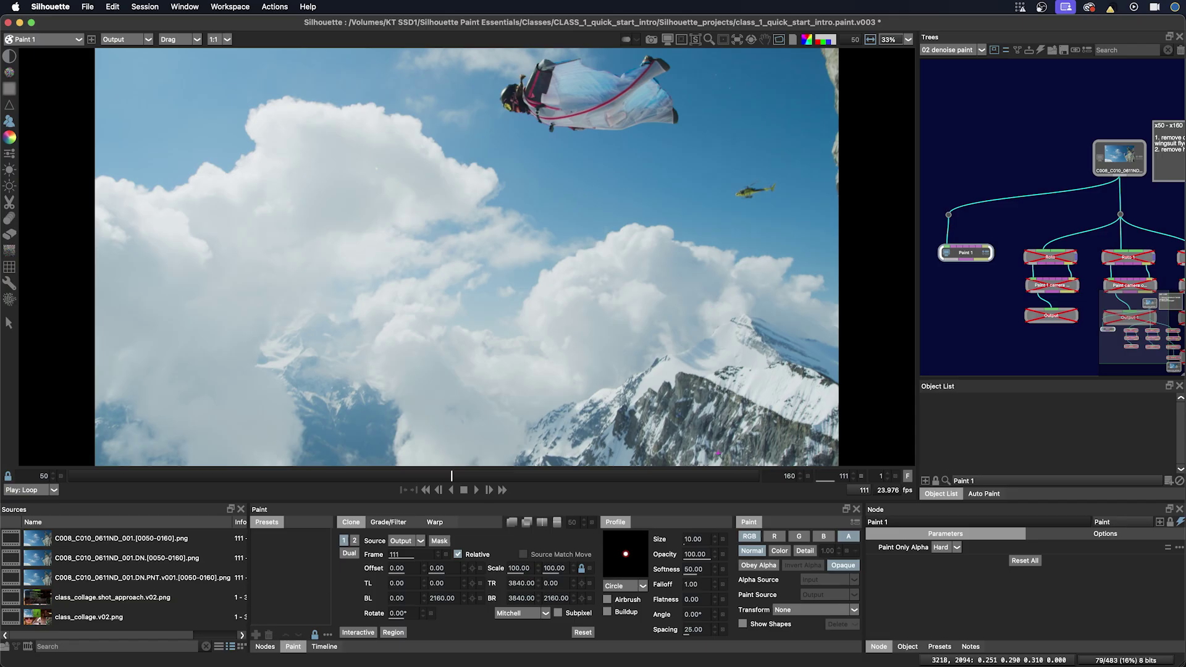
left_click(750, 538)
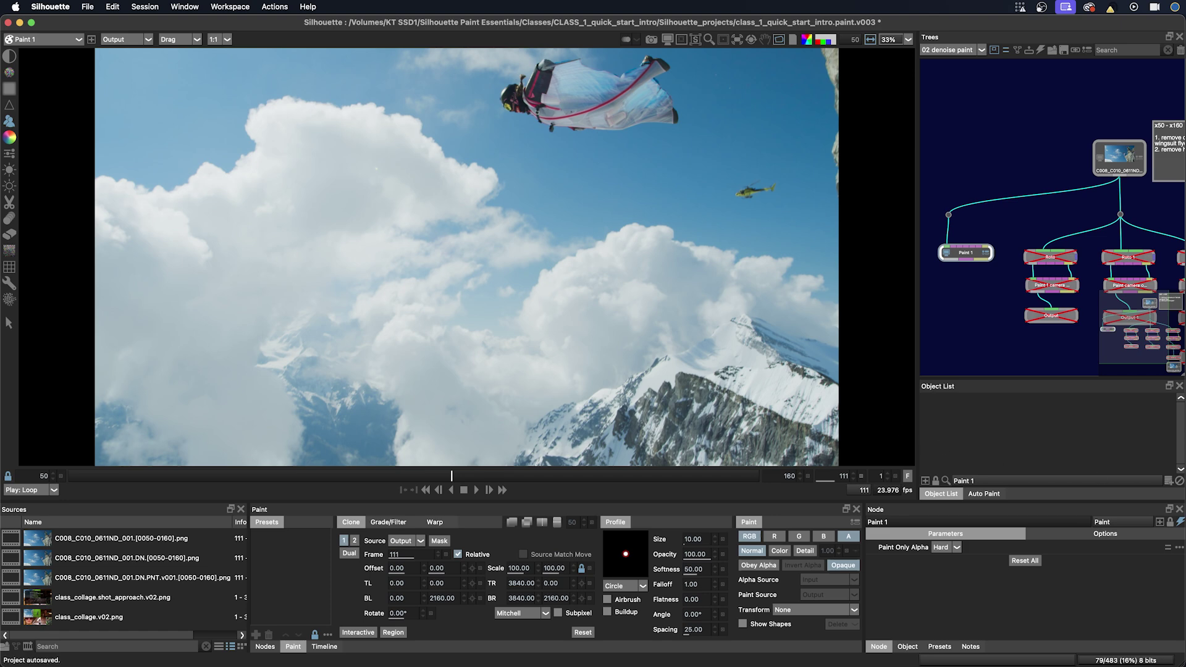
Examine the small camera hanging under the wingsuit flyer at close range across nearby frames, finishing on frame 115.
scroll(638, 211, "up", 5)
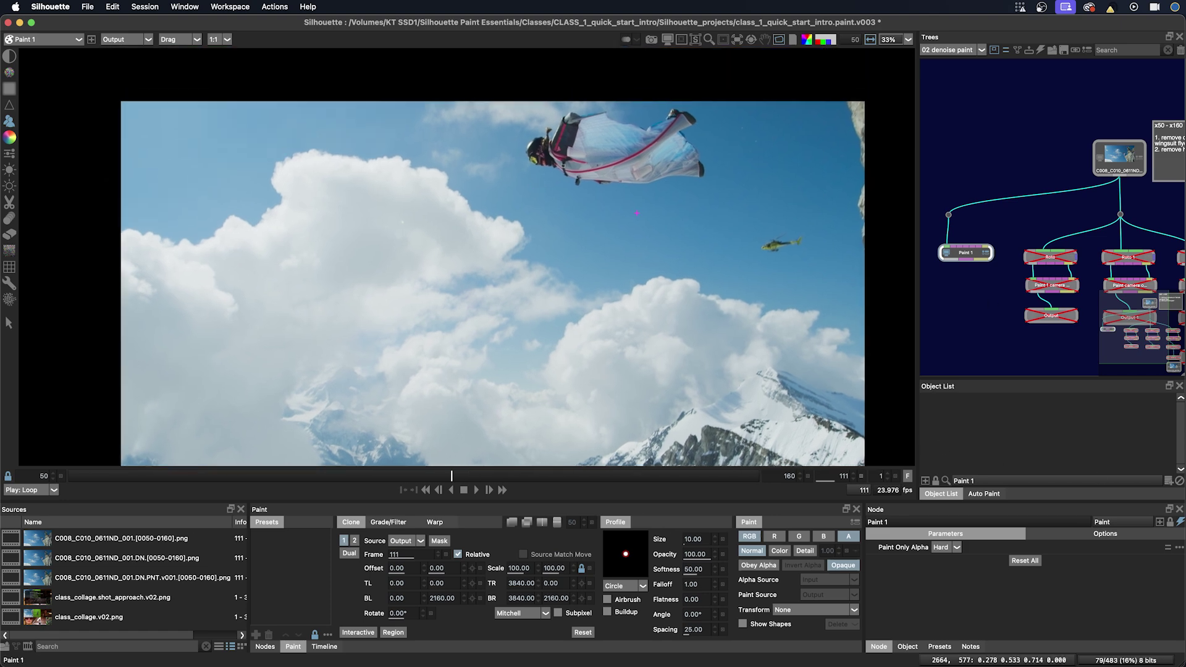
scroll(638, 212, "up", 4)
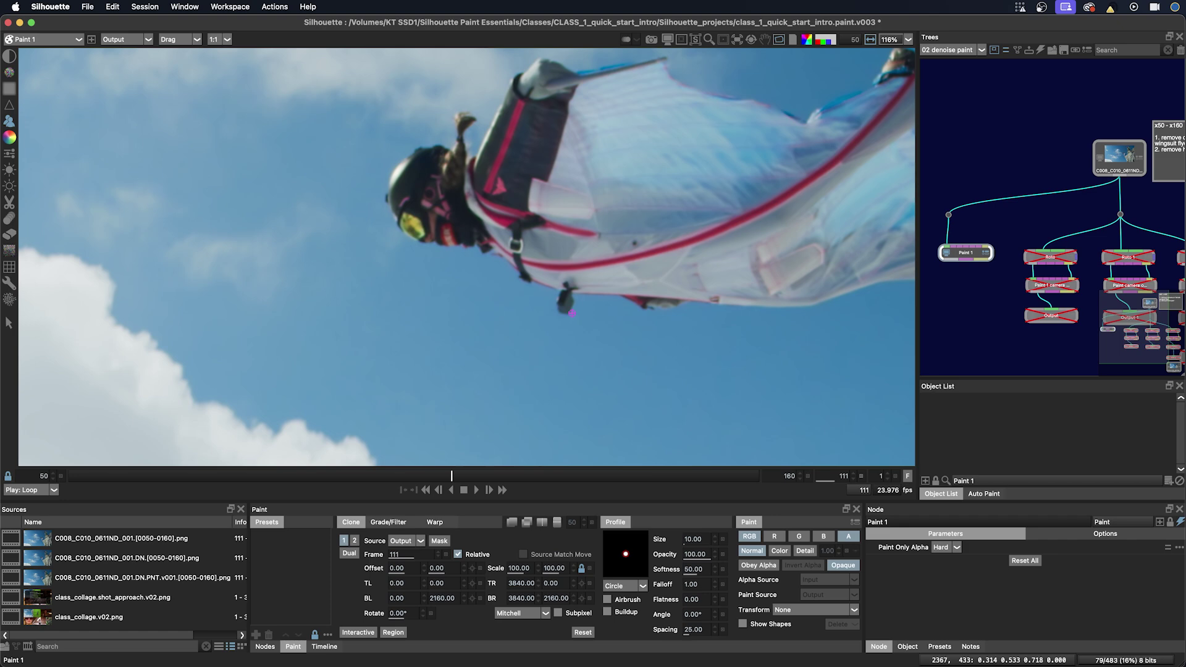
mouse_move(430, 483)
left_mouse_down()
mouse_move(418, 476)
mouse_move(485, 476)
mouse_move(416, 477)
mouse_move(465, 476)
left_mouse_up()
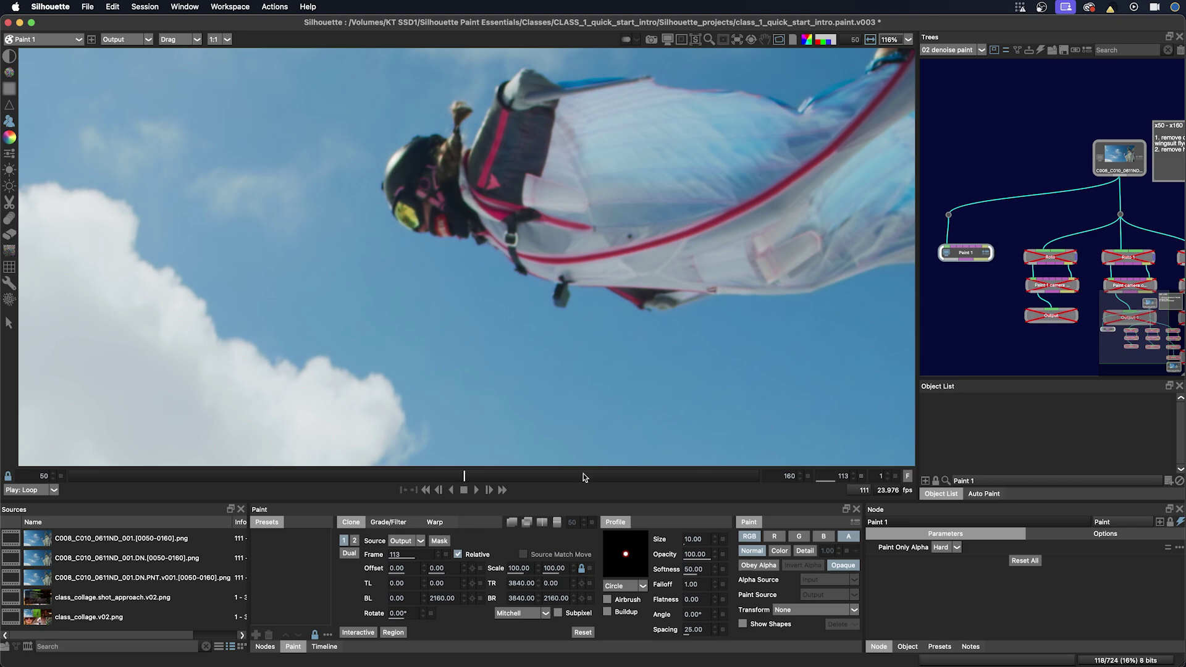
left_click_drag(465, 478, 514, 477)
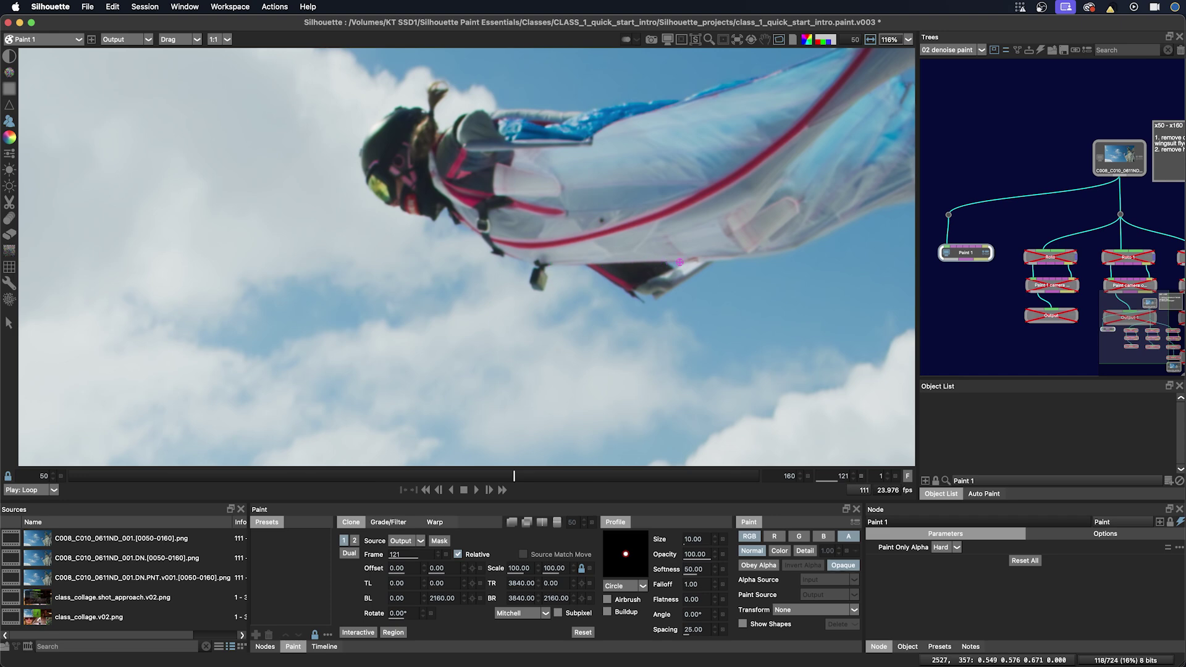
left_click(488, 490)
left_click(488, 490)
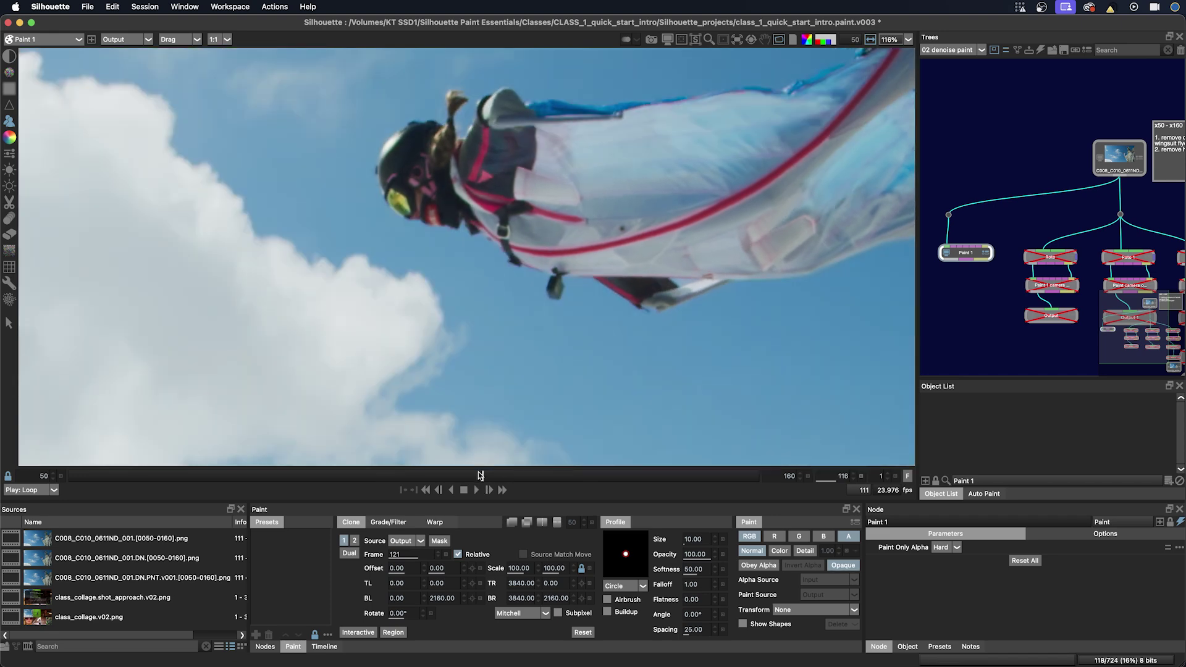
left_click(488, 490)
left_click(488, 490)
left_click(488, 490)
left_click(488, 490)
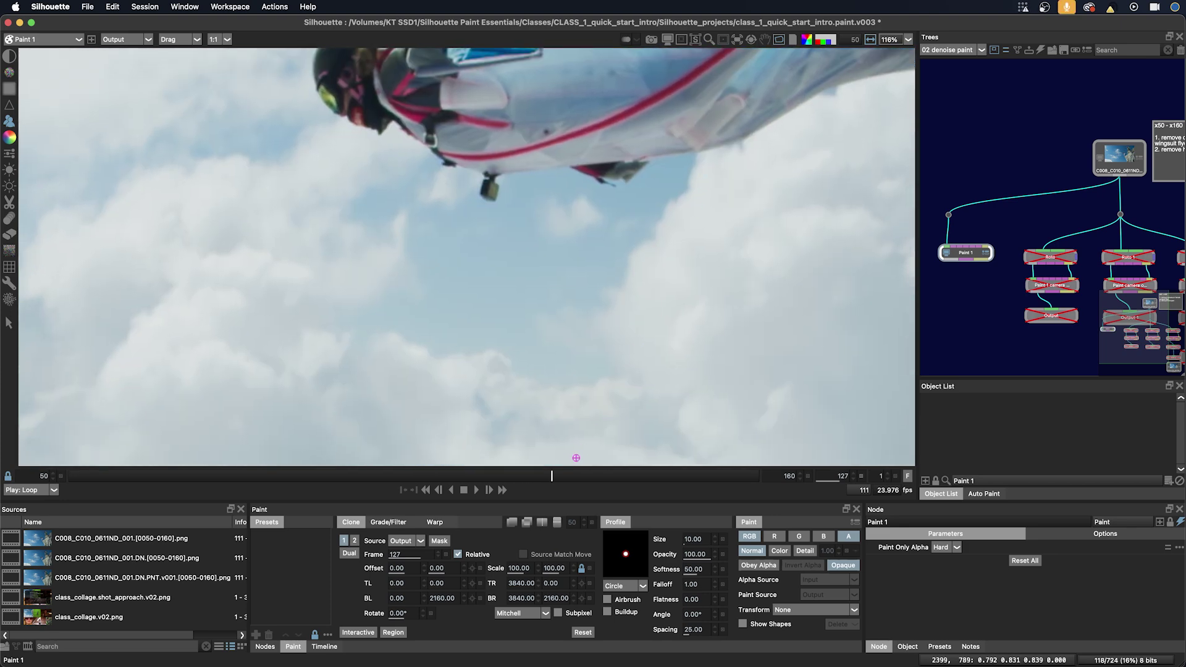
mouse_move(552, 477)
left_mouse_down()
mouse_move(450, 477)
mouse_move(476, 477)
left_mouse_up()
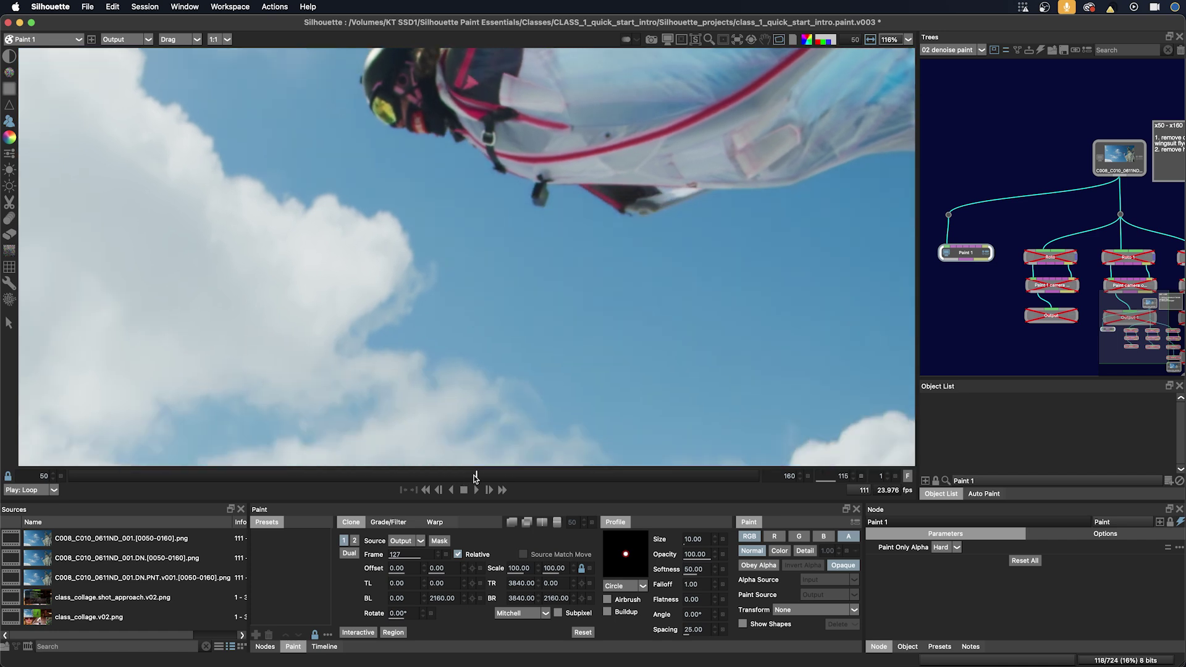
Set the clone brush size to about 85, offset the clone source by 7, -230, and check the alignment with the onion skin.
left_click_drag(692, 335, 738, 364)
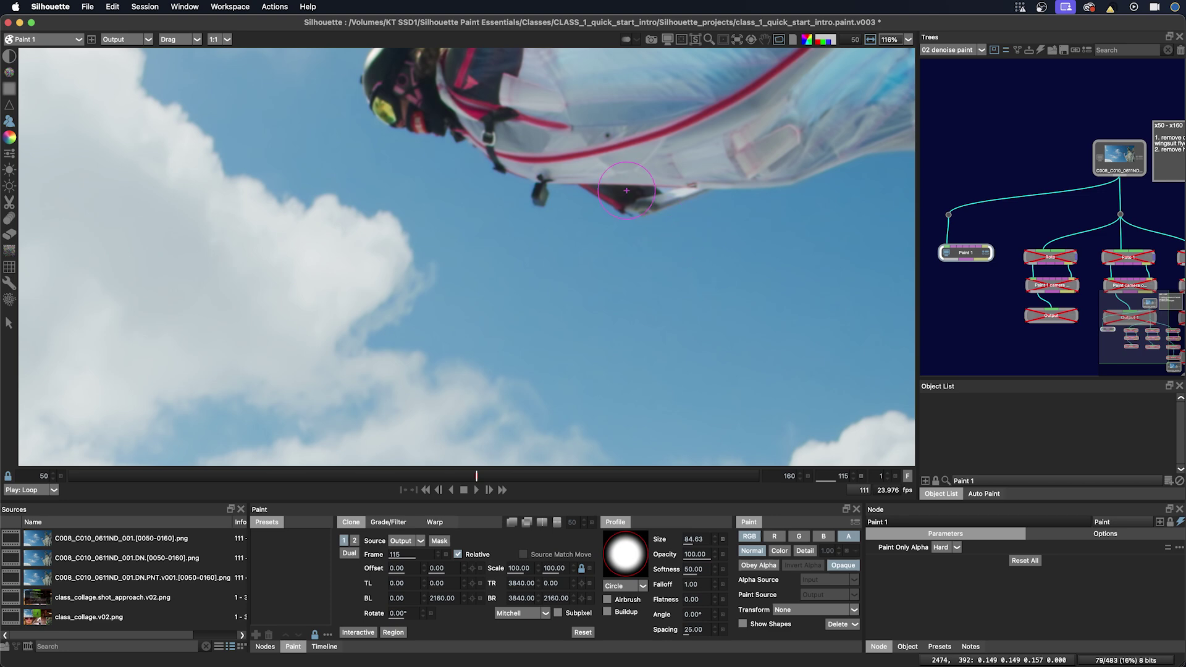
left_click_drag(630, 190, 625, 345)
key("o")
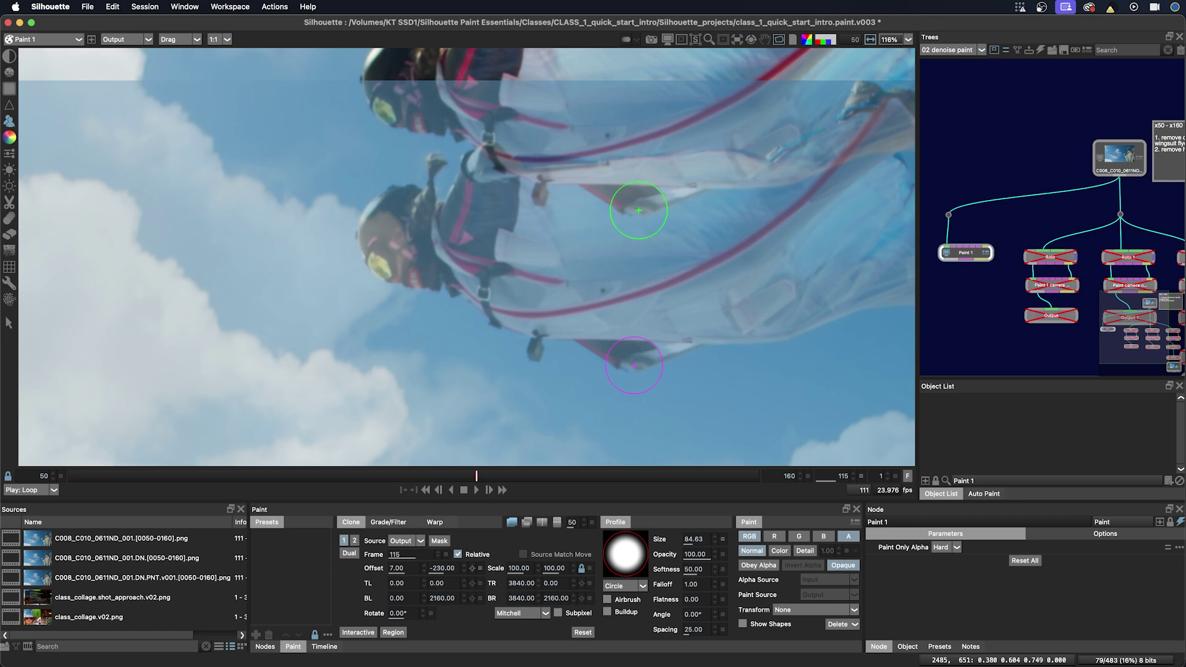
key("shift+o")
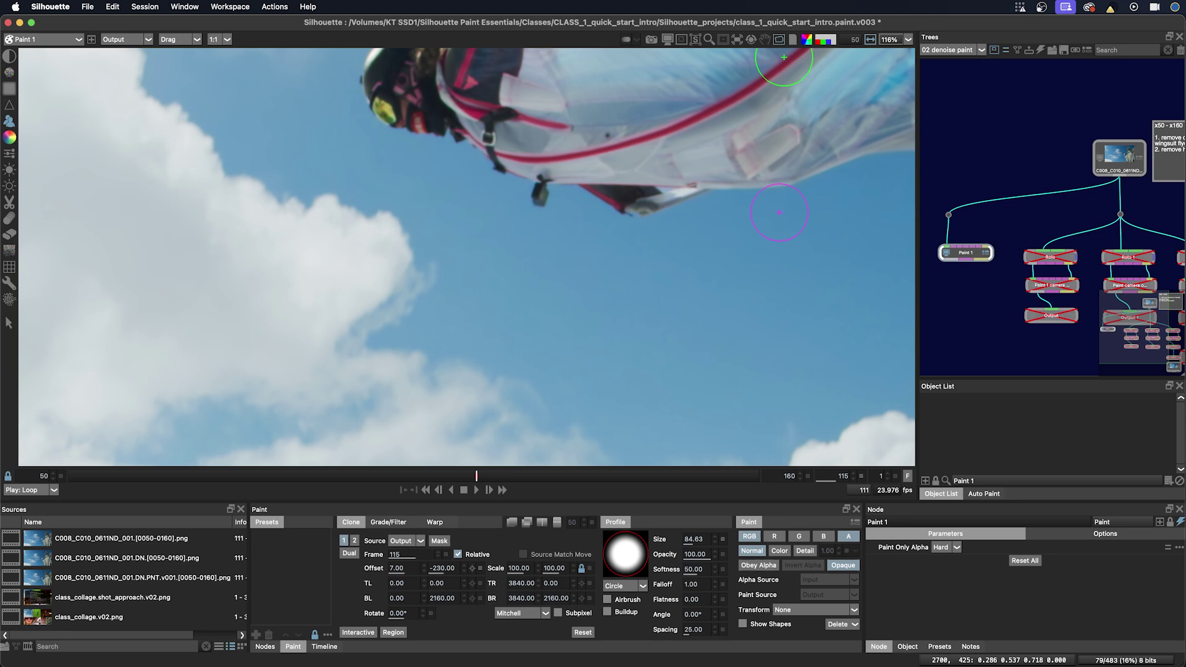
Try a clone source offset of -4, -268 in the open sky, and reset the clone transform.
mouse_move(780, 213)
left_mouse_down()
mouse_move(766, 383)
mouse_move(782, 393)
left_mouse_up()
key("shift")
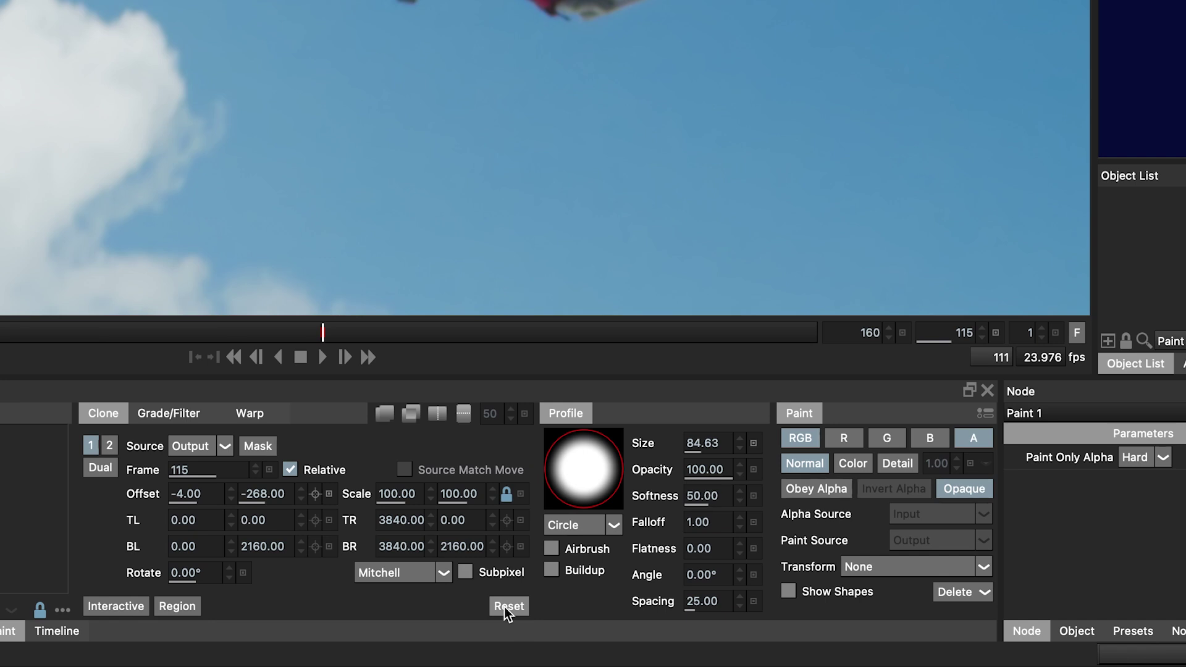
left_click(504, 607)
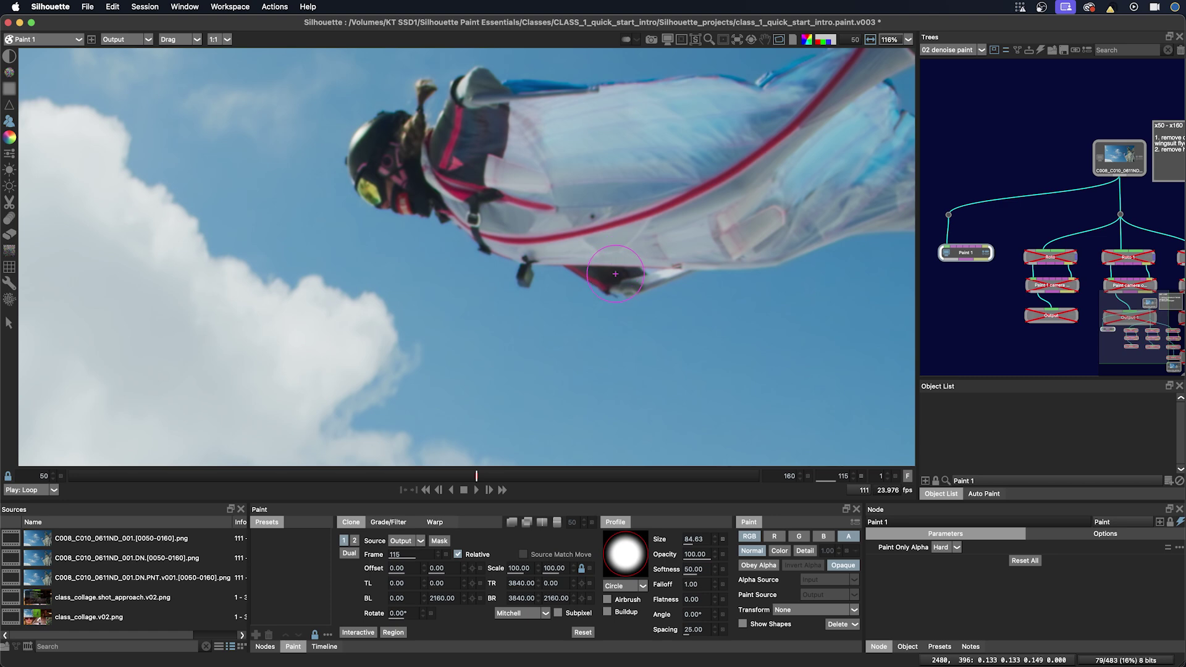
Offset the clone source by -3, -38 from the dark wing part under the suit and rotate it 0.93°.
key("shift")
mouse_move(616, 274)
left_mouse_down()
mouse_move(612, 283)
mouse_move(628, 273)
mouse_move(594, 275)
mouse_move(614, 304)
mouse_move(622, 286)
mouse_move(614, 313)
mouse_move(614, 282)
mouse_move(615, 298)
left_mouse_up()
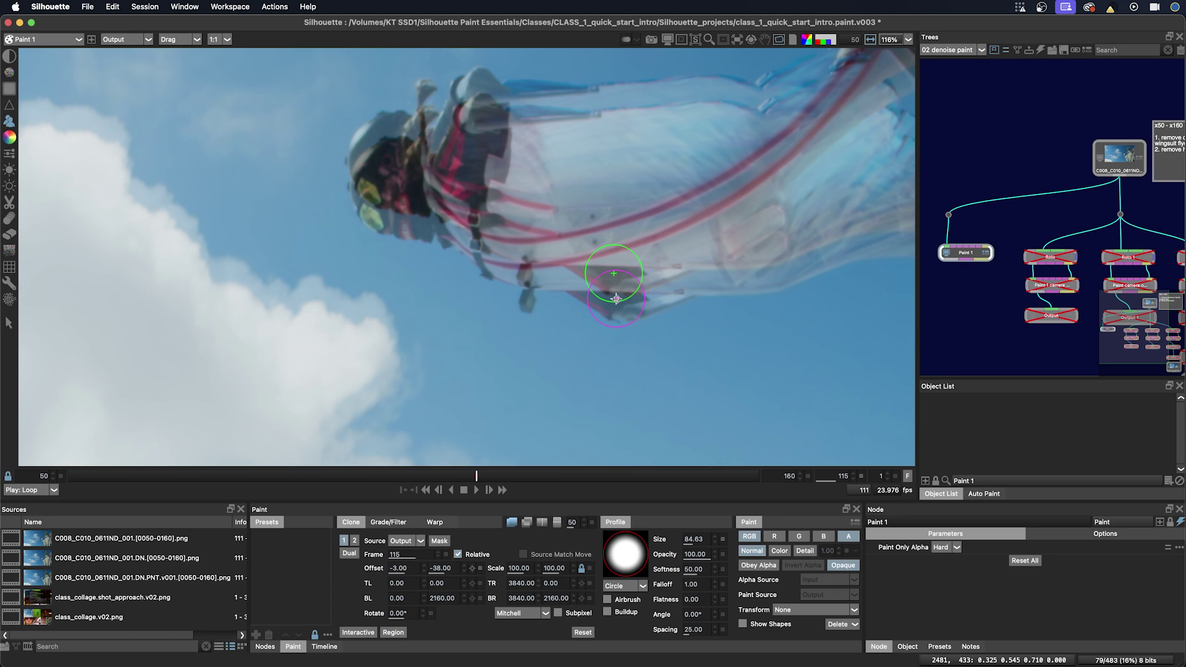
mouse_move(615, 299)
left_mouse_down()
mouse_move(598, 316)
mouse_move(608, 312)
mouse_move(569, 306)
mouse_move(591, 323)
left_mouse_up()
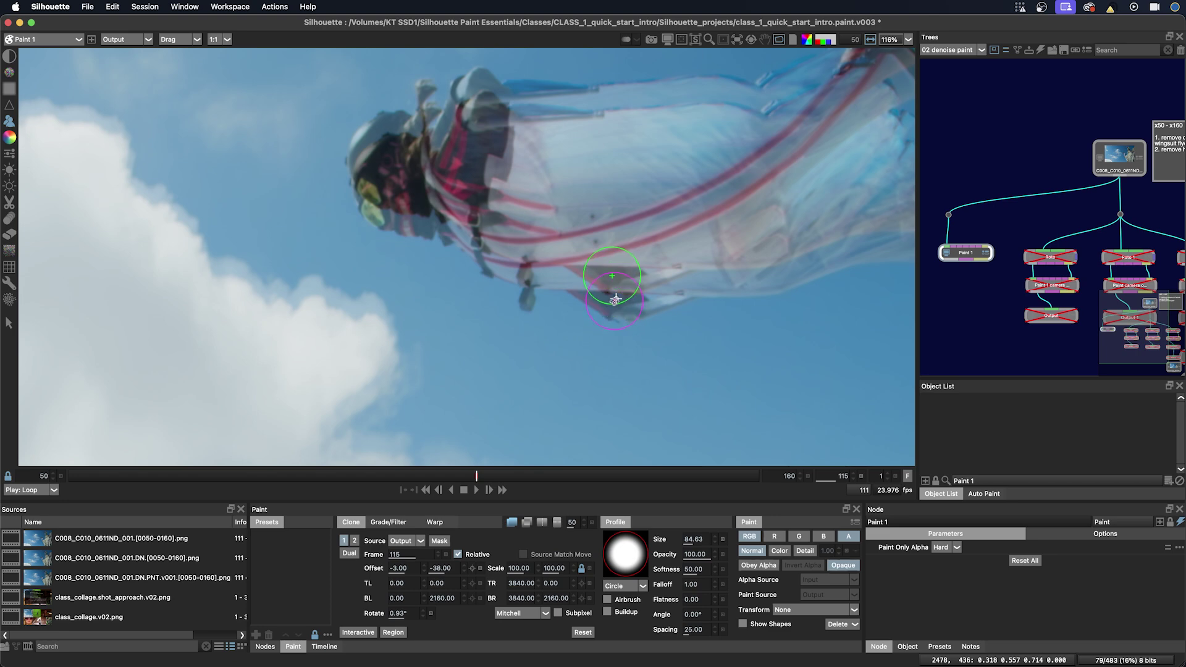
Compare the image with the onion skin off and on, and paint a cloned patch just below the dark wing part.
key("o")
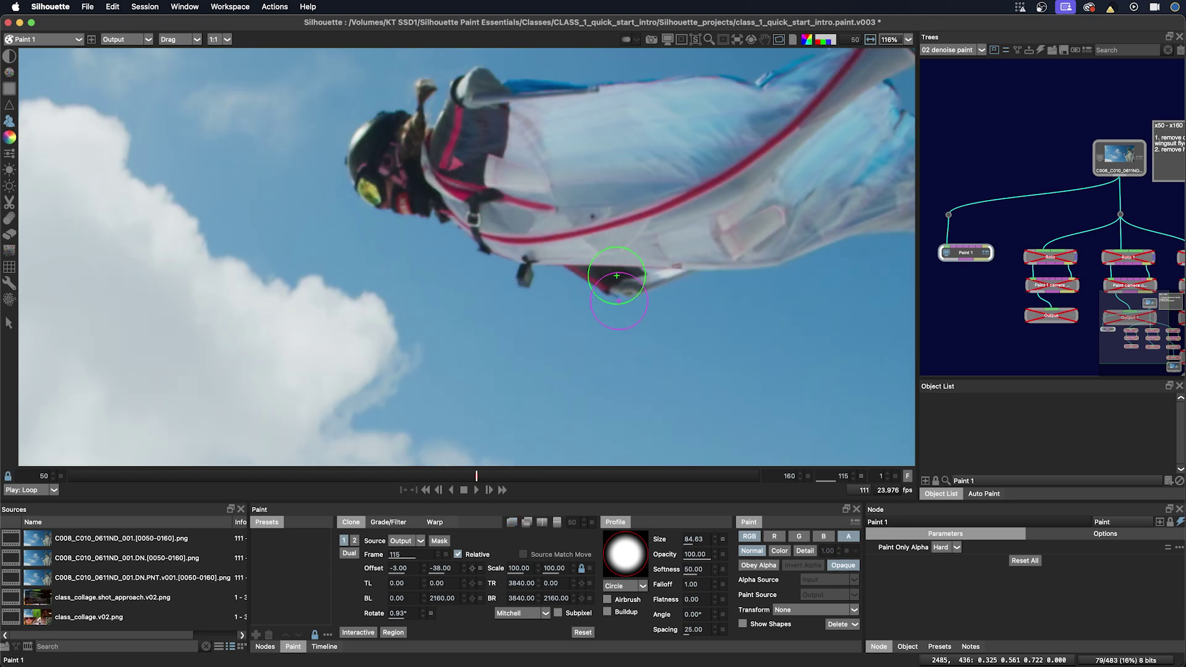
key("o")
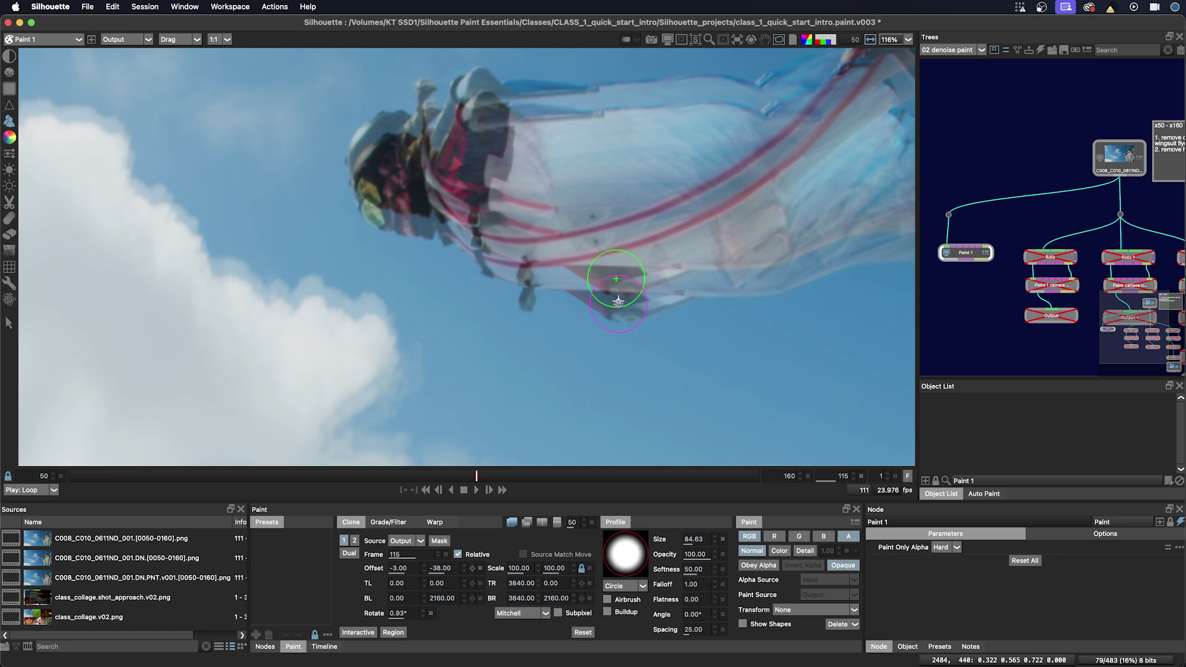
key("o")
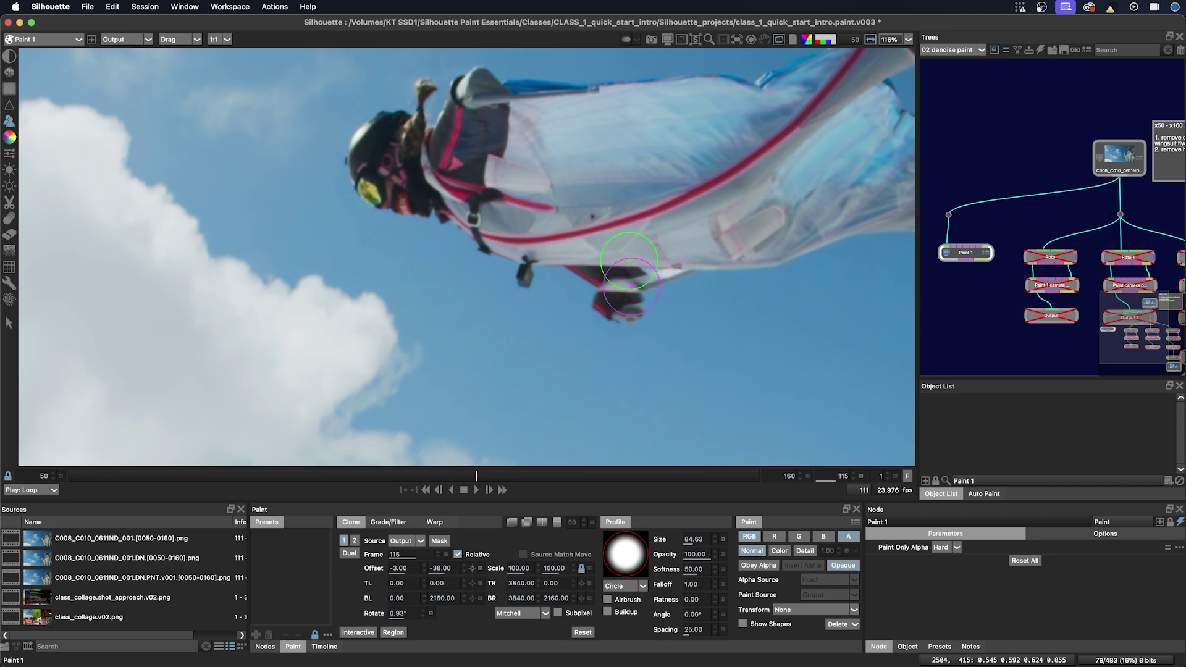
Scale the clone source to 100.60 by 103.89 with the onion skin overlay on.
key("o")
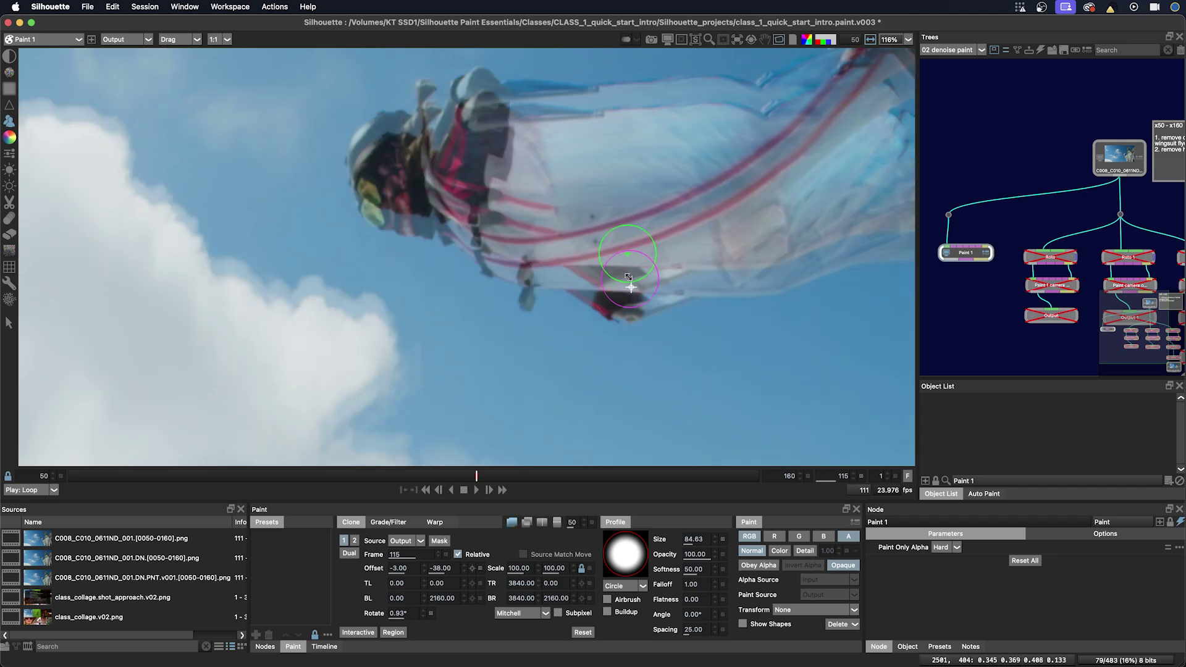
mouse_move(632, 286)
left_mouse_down()
mouse_move(558, 198)
mouse_move(576, 243)
mouse_move(566, 235)
mouse_move(680, 372)
mouse_move(529, 265)
mouse_move(636, 333)
left_mouse_up()
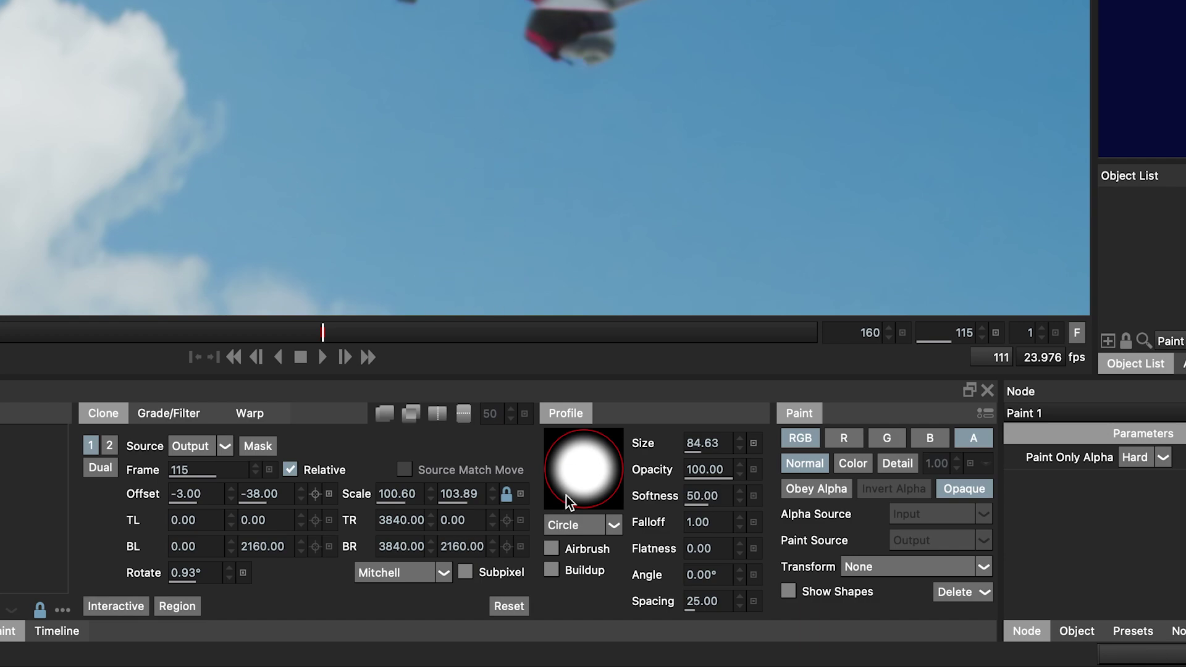
Reset the clone transform, enable the interactive transform controls, and try a horizontal shear of the clone source.
left_click(509, 606)
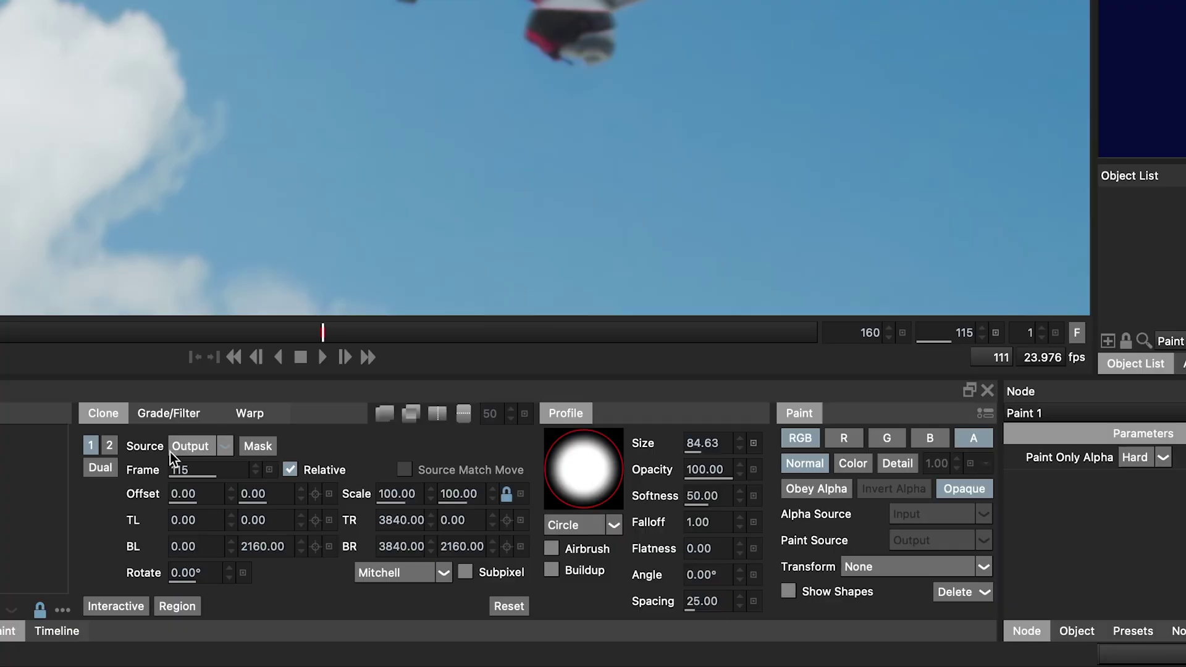
left_click(106, 605)
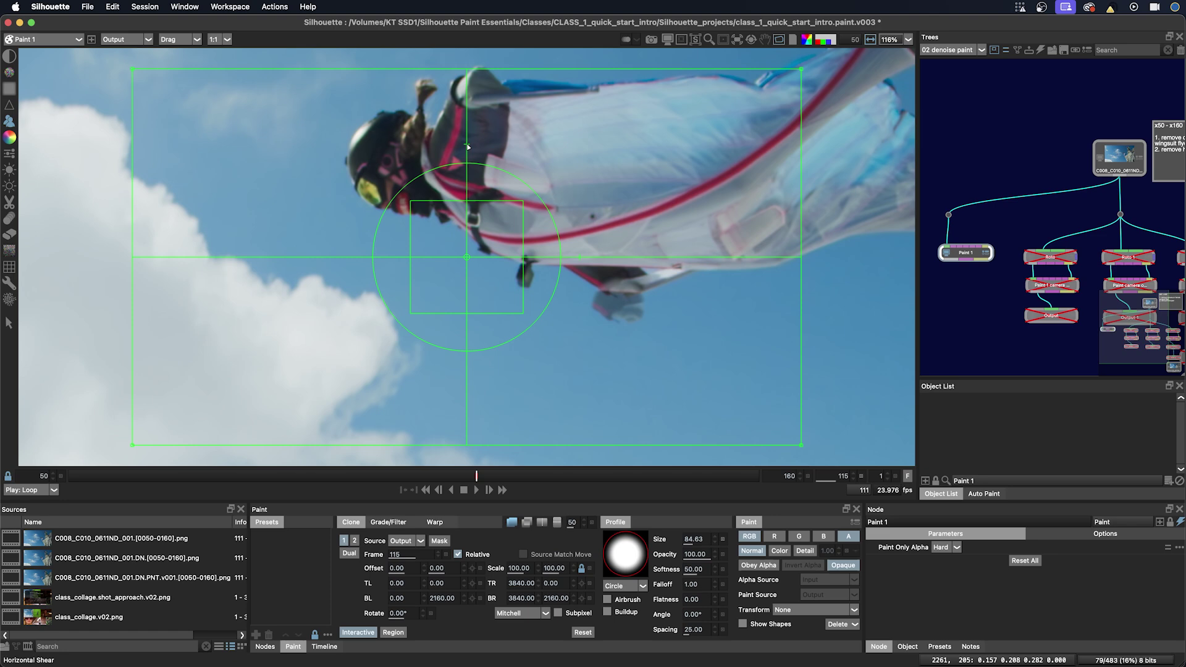
left_click_drag(468, 146, 517, 165)
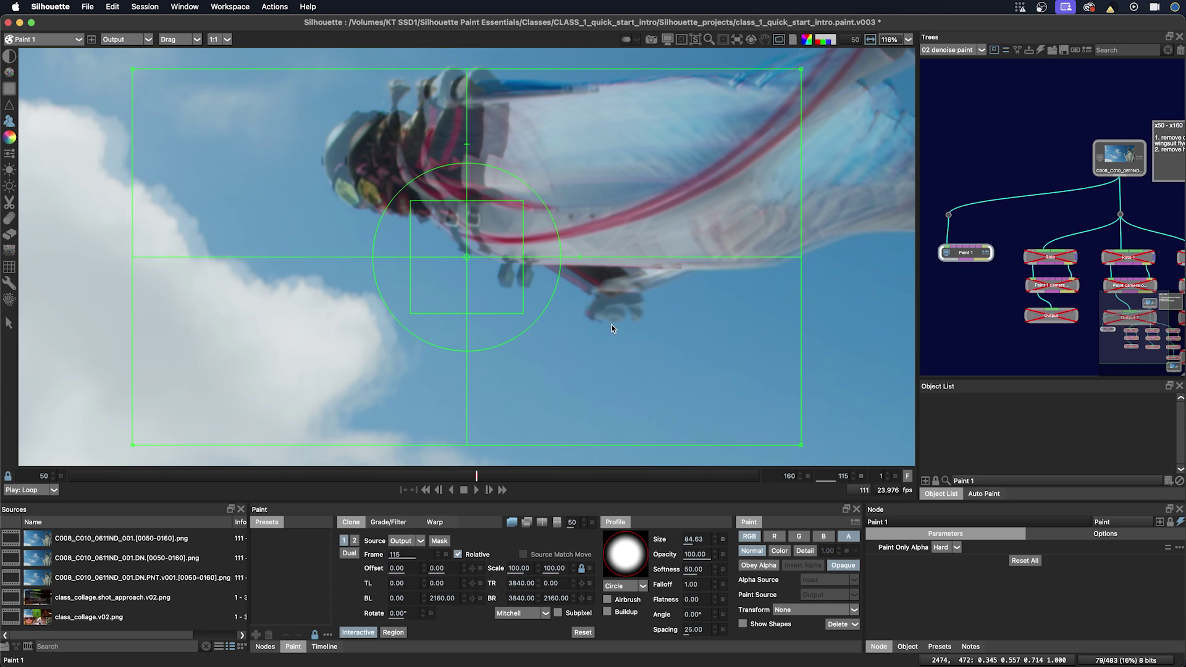
key("super+z")
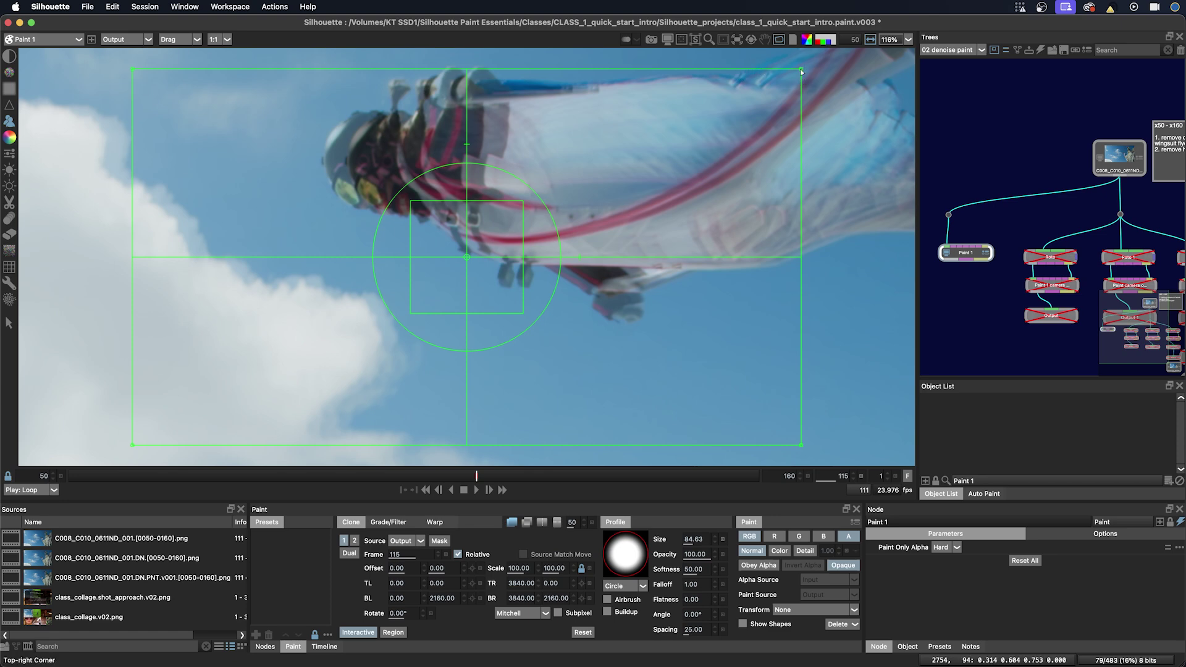
Try corner-pinning the clone source to TR 3620.40, 120.09, TL 201.30, 131.24 and BL -83.87, 2158.58, and reset the transform.
left_click_drag(801, 70, 708, 152)
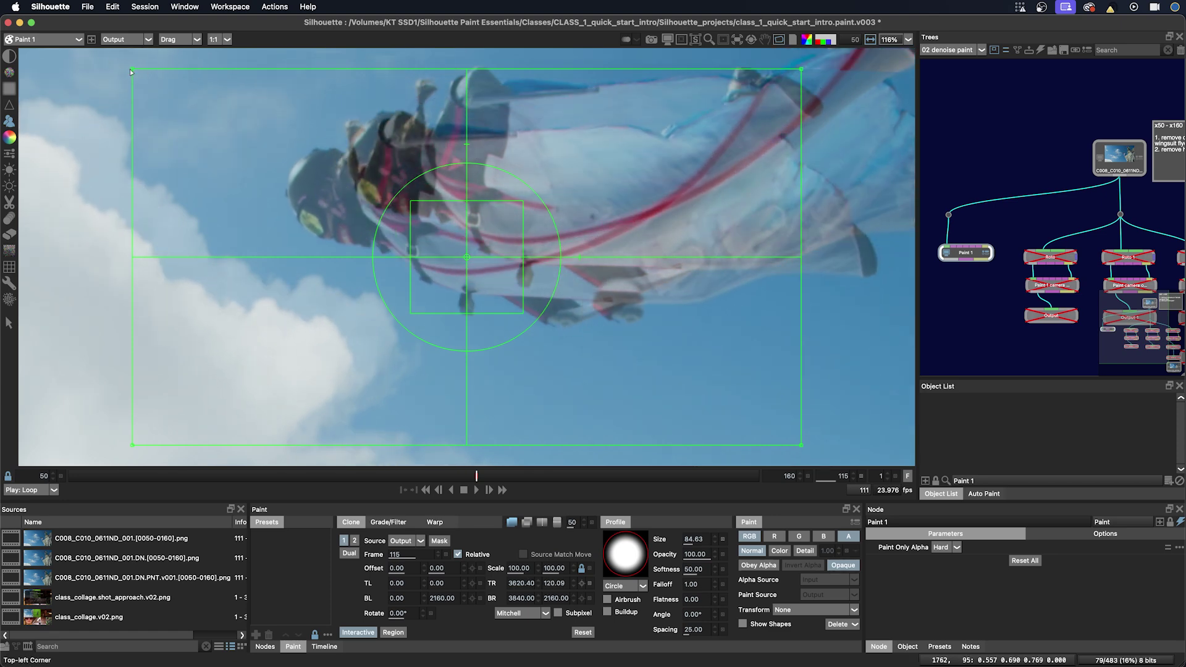
left_click_drag(131, 70, 209, 159)
left_click_drag(133, 444, 108, 444)
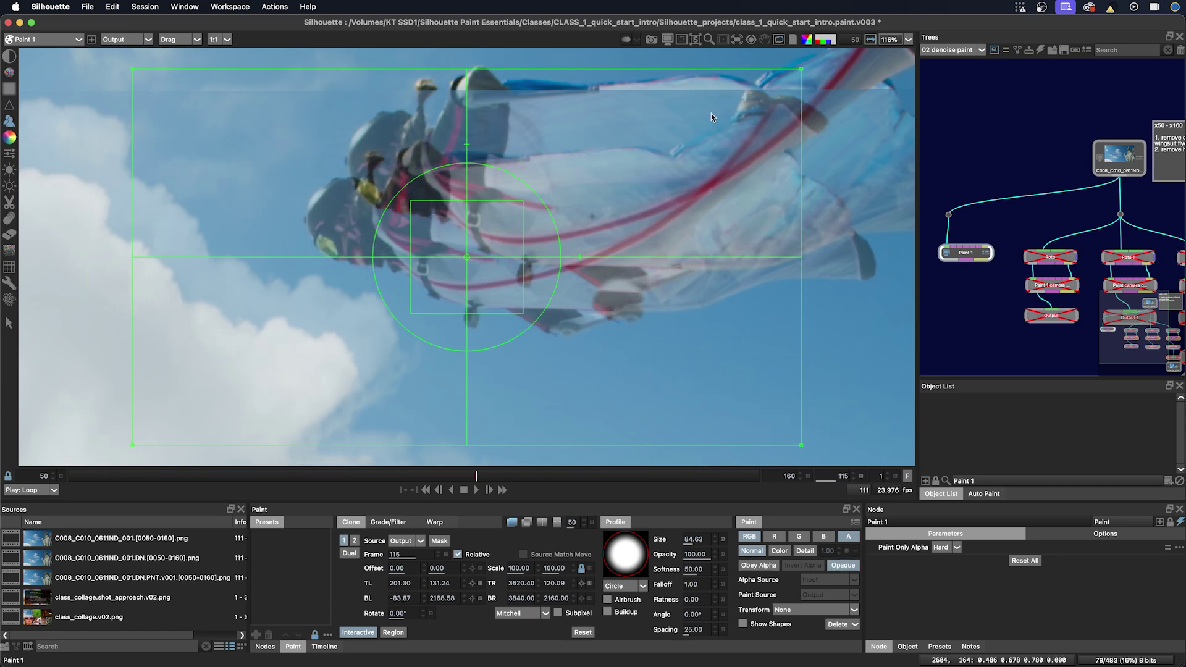
left_click(583, 632)
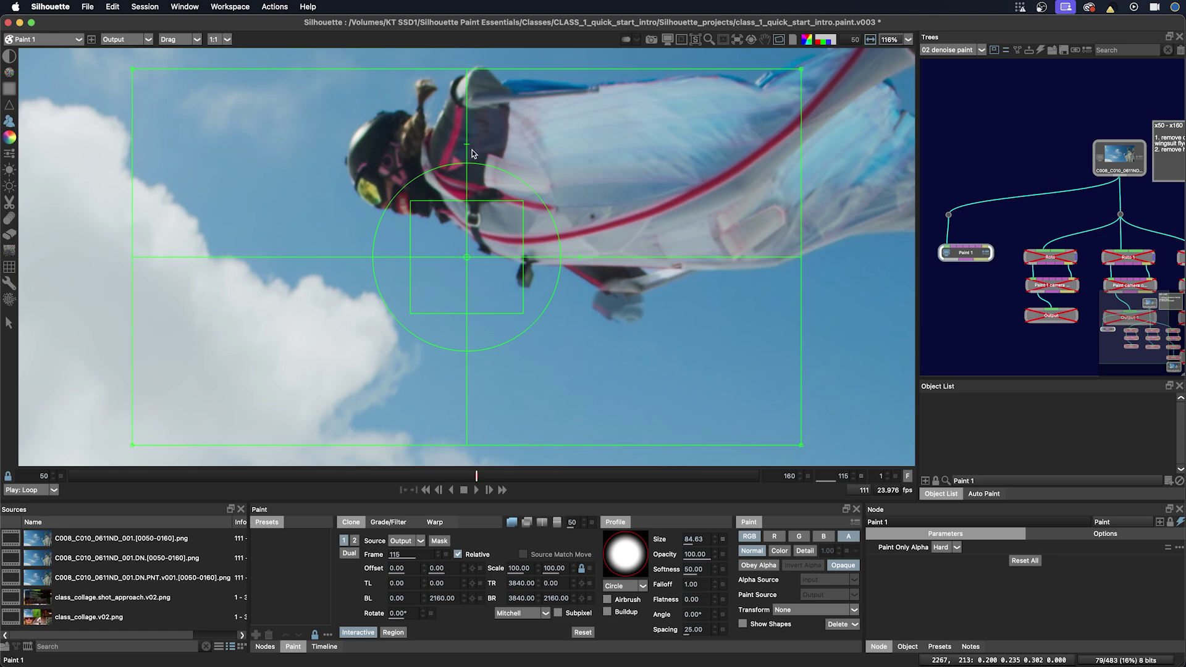
Adjust the clone source interactively to an offset of 10, 47, a rotation of -5.03° and a scale of 93.85 by 105.61.
mouse_move(467, 147)
left_mouse_down()
mouse_move(494, 149)
mouse_move(416, 146)
mouse_move(520, 156)
mouse_move(469, 151)
left_mouse_up()
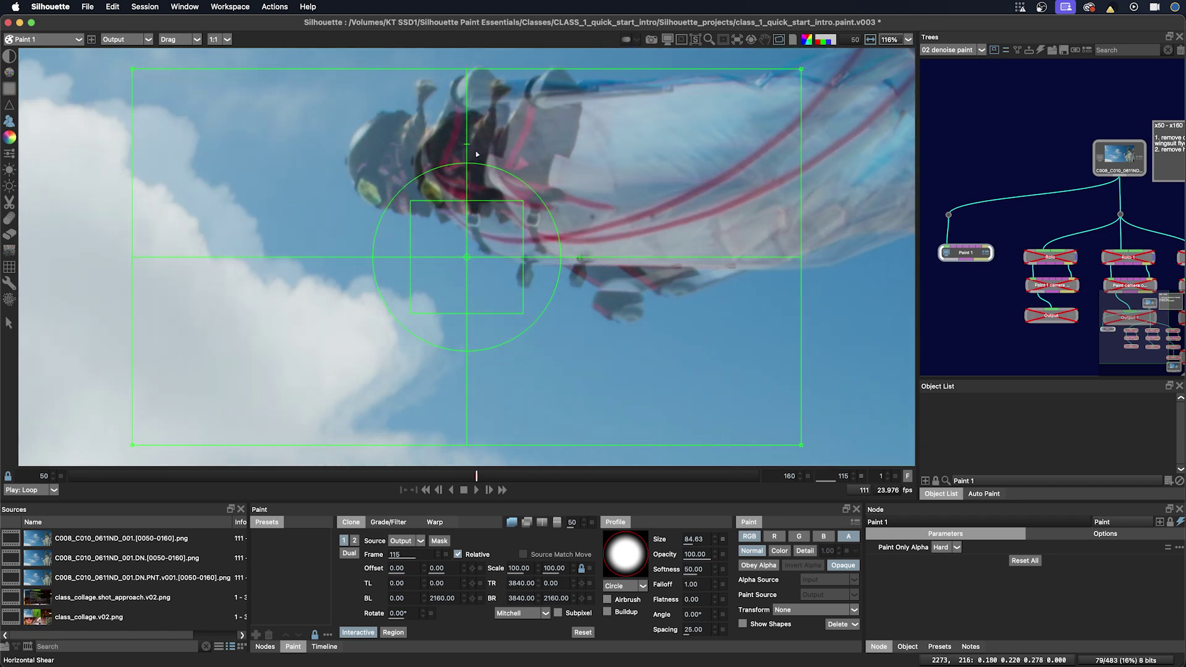
scroll(505, 257, "down", 4)
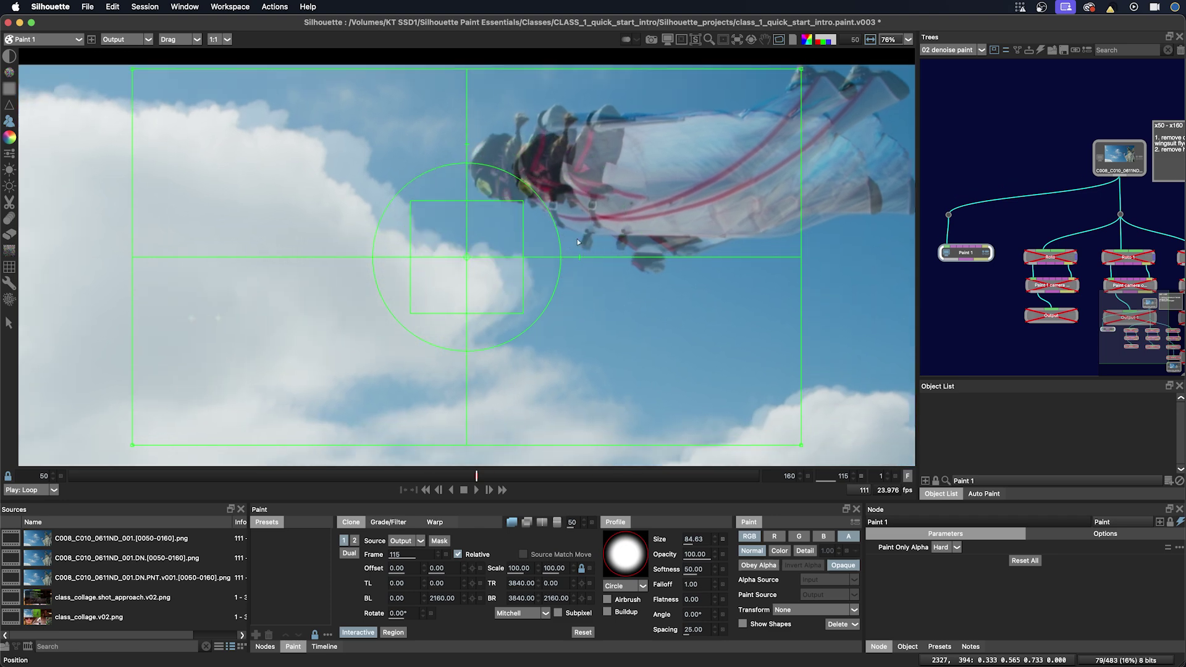
mouse_move(581, 255)
left_mouse_down()
mouse_move(576, 268)
mouse_move(534, 251)
left_mouse_up()
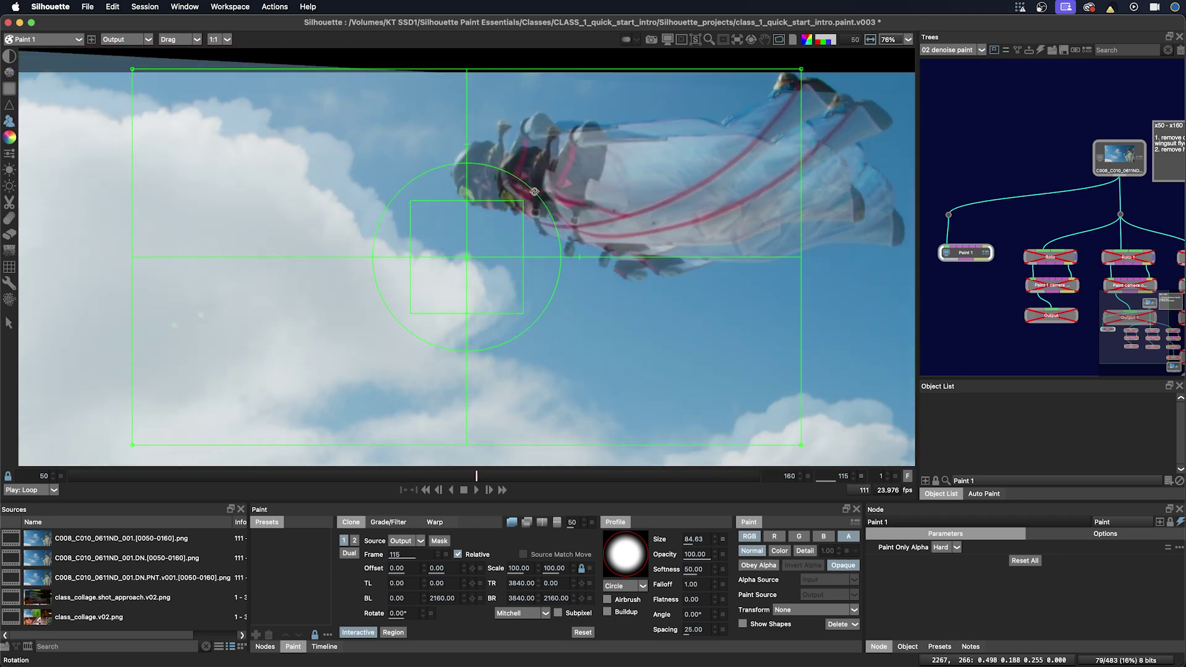
mouse_move(535, 194)
left_mouse_down()
mouse_move(487, 235)
mouse_move(501, 213)
mouse_move(521, 223)
mouse_move(464, 145)
left_mouse_up()
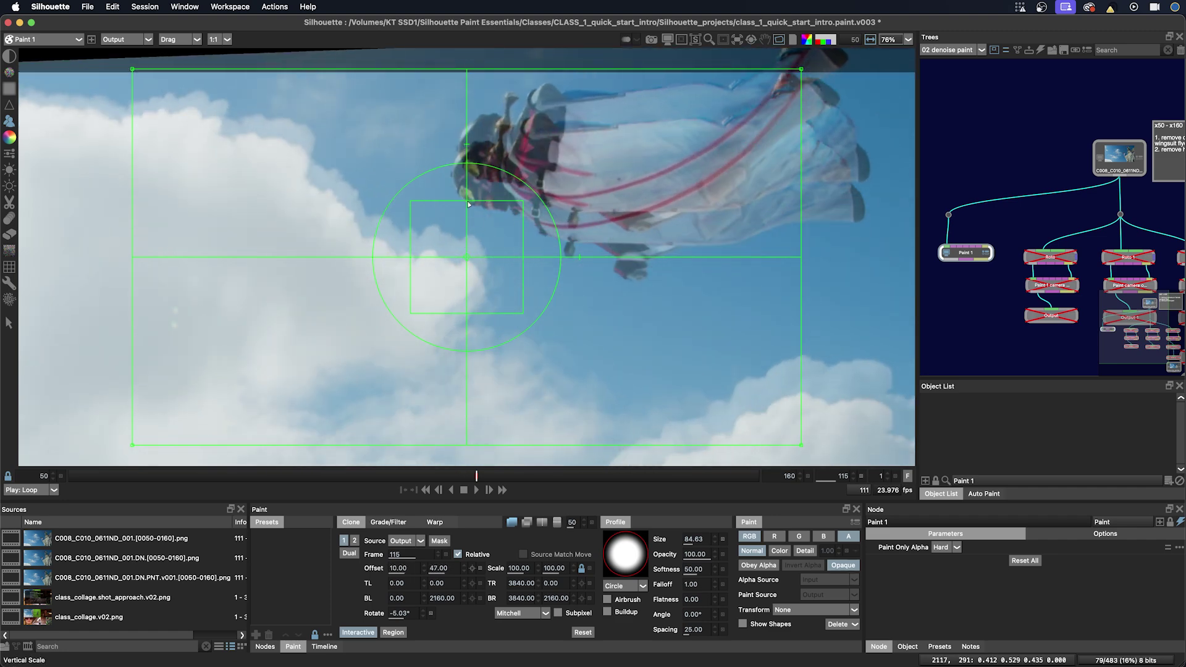
left_click_drag(465, 203, 518, 210)
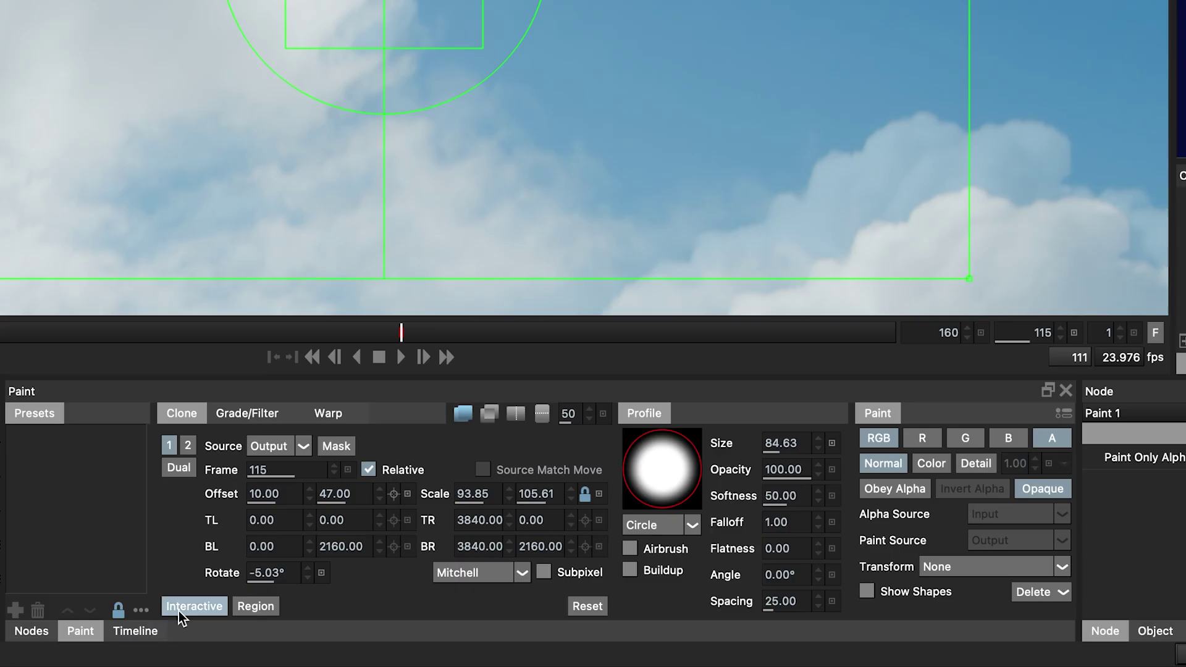
left_click(179, 610)
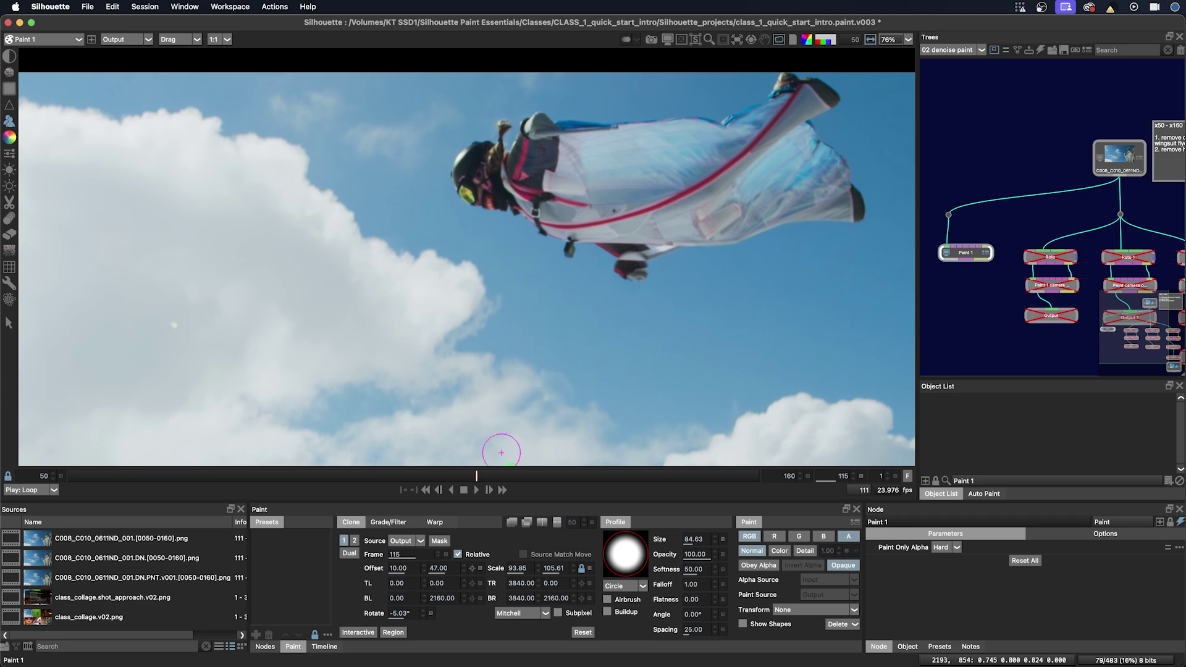
Show the gray alignment overlay and nudge the clone source up to a vertical offset of -57 and slightly left.
left_click(526, 523)
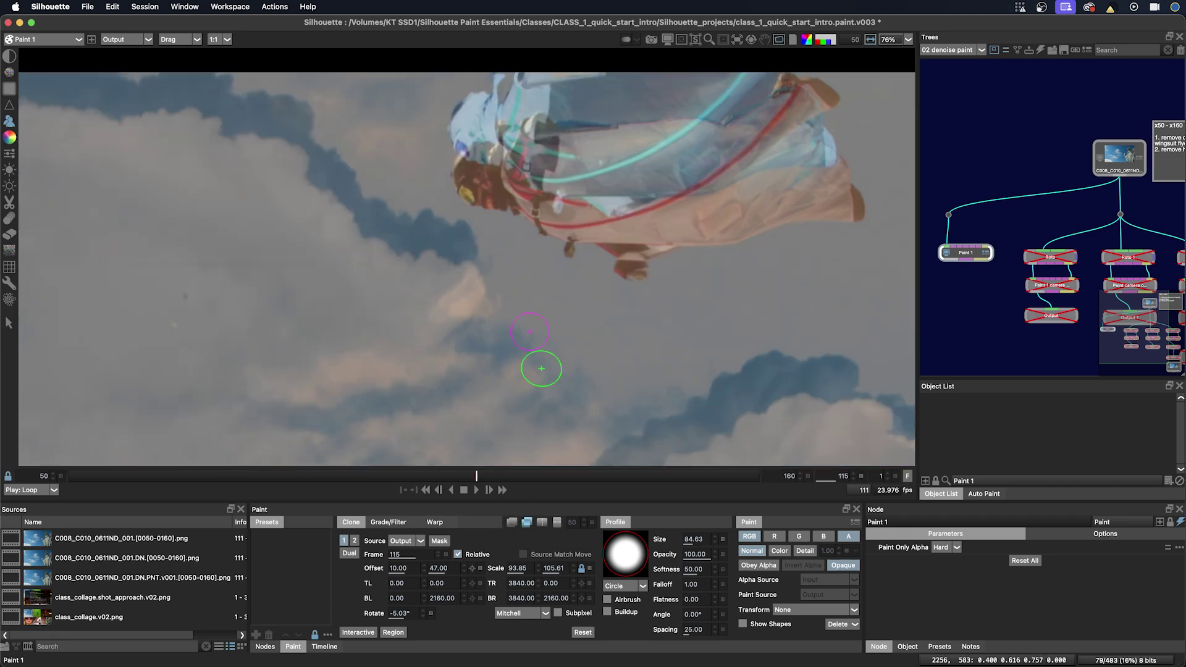
key("Up")
key("Up")
key("Up")
key("Up")
key("Up")
key("Up")
key("Up")
key("Up")
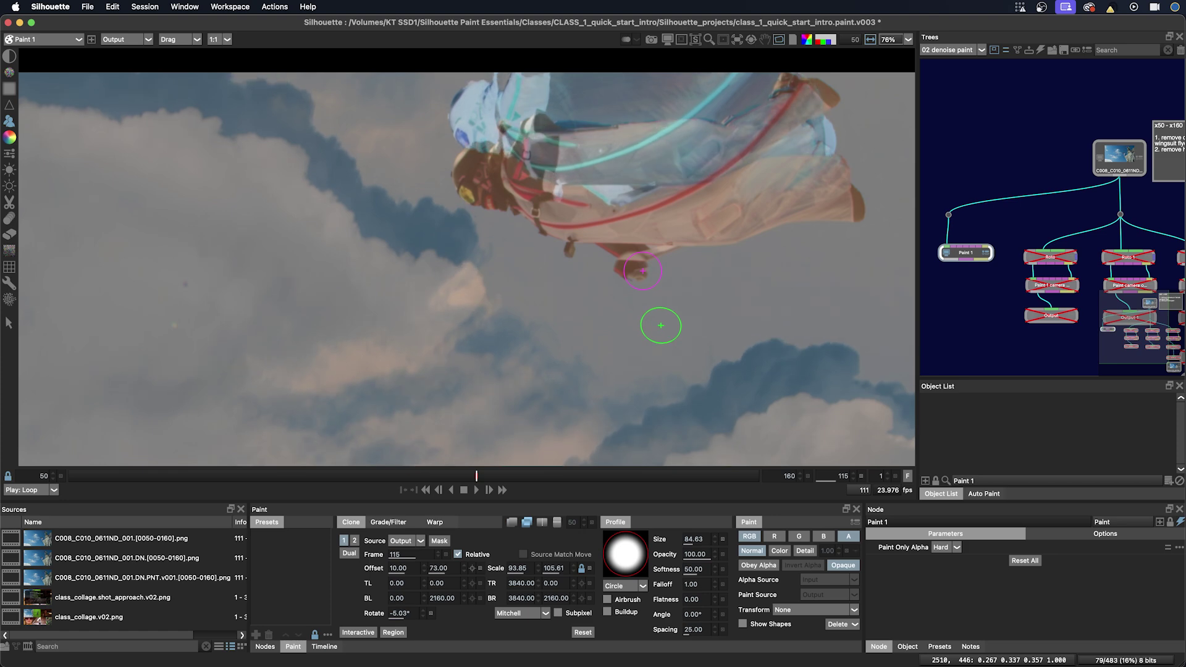
key("Up")
key("Up")
key("Up")
key("Up")
key("Up")
key("Up")
key("Up")
key("Up")
key("Up")
key("Up")
key("Up")
key("Up")
key("Up")
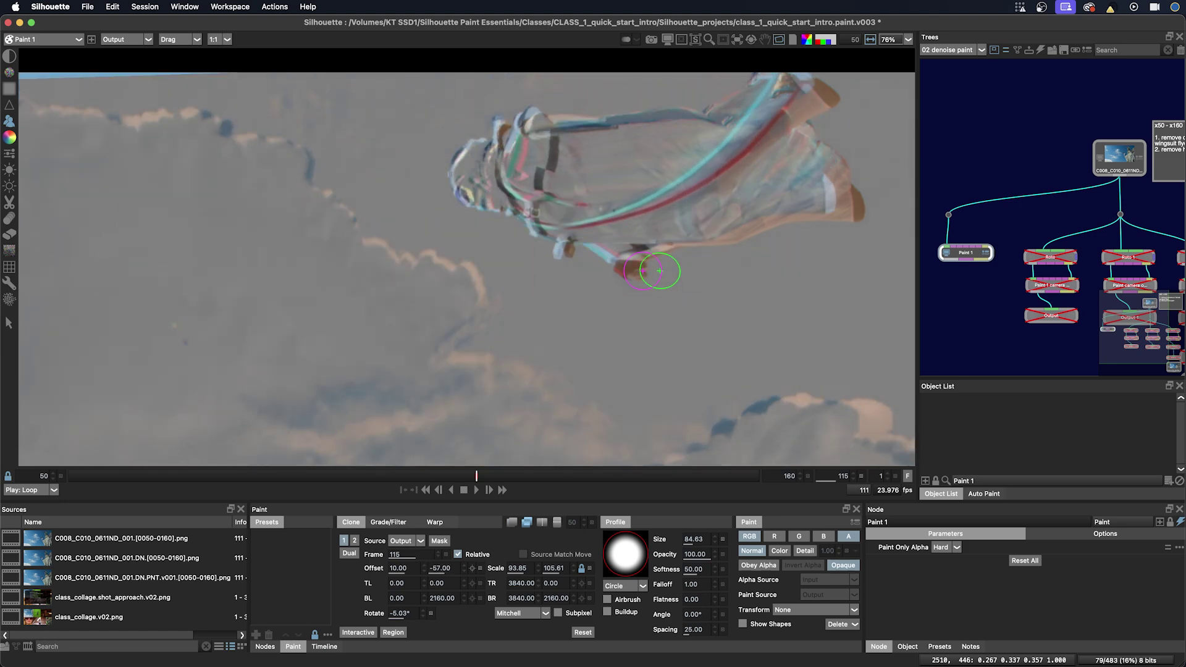
key("Left")
key("Left")
key("Left")
key("Left")
key("Left")
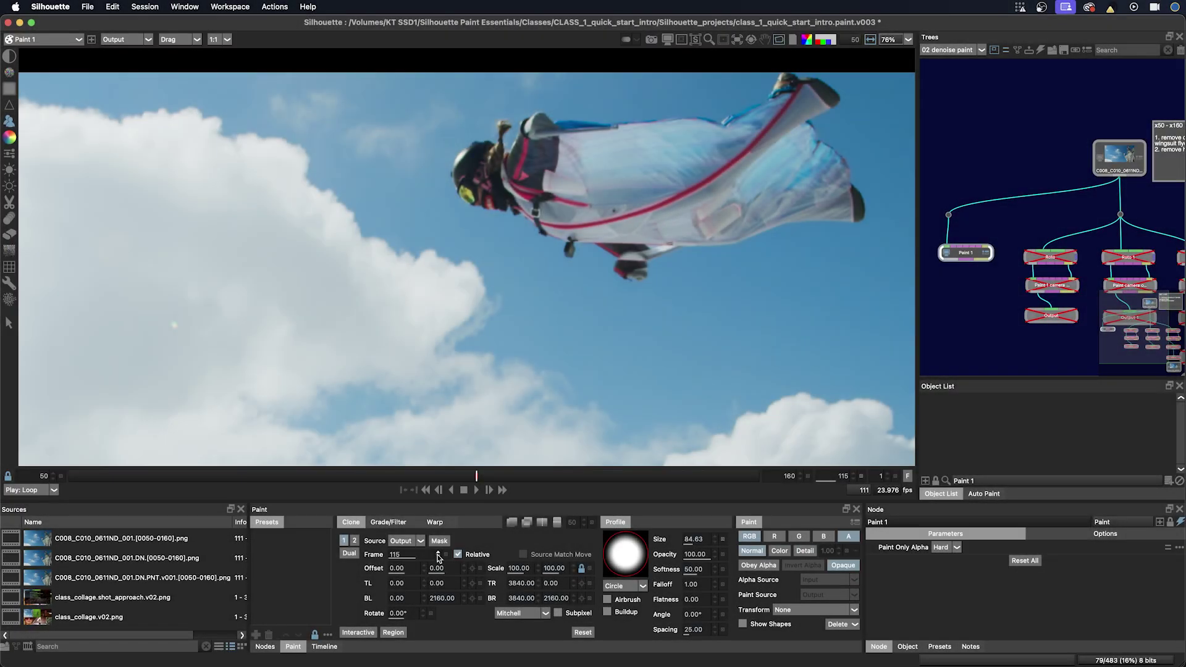
Set the clone source frame to 117, align it at an offset of -2, -11 using the gray overlay, and save the project.
left_click(439, 554)
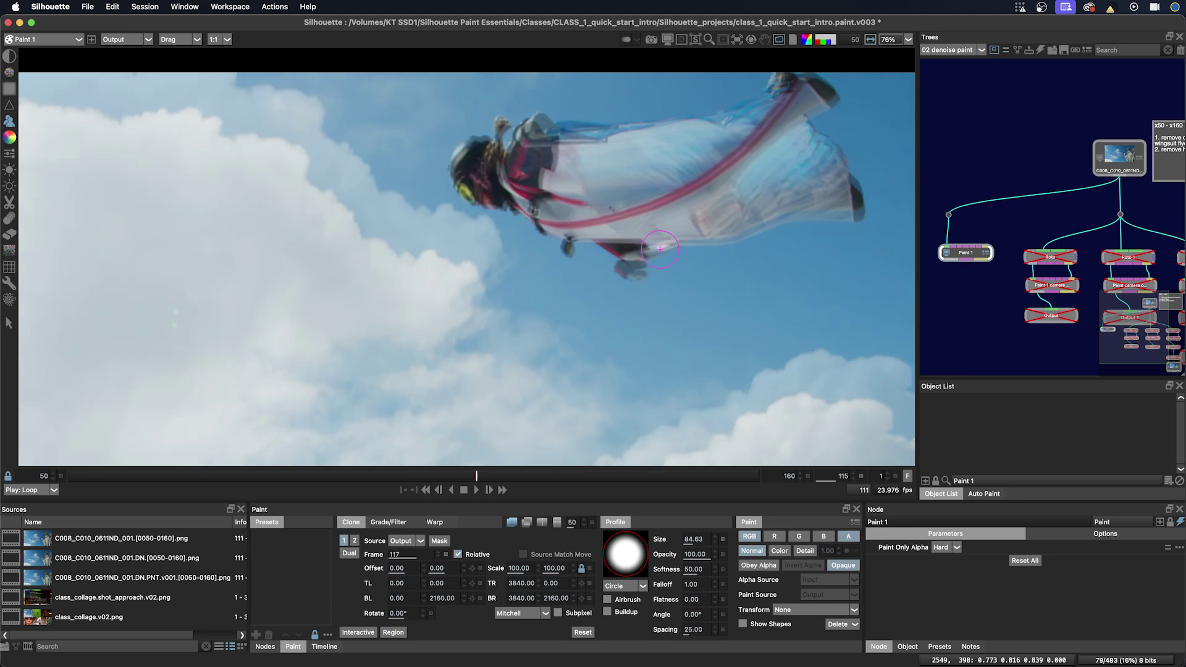
left_click(527, 523)
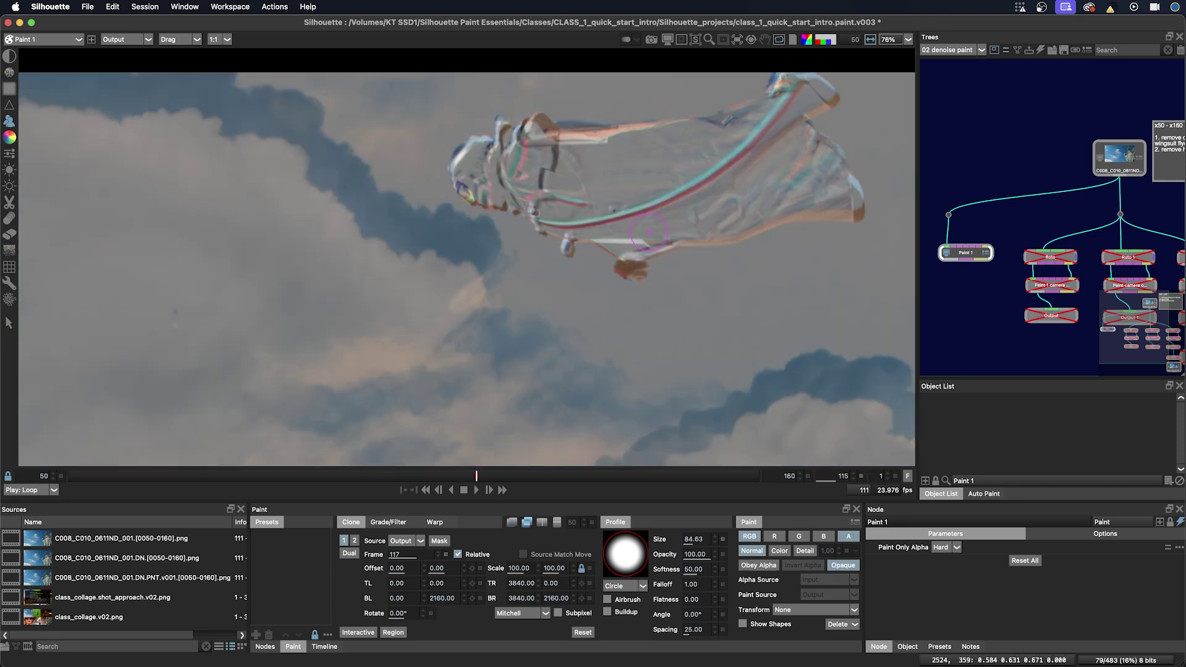
scroll(663, 219, "up", 5)
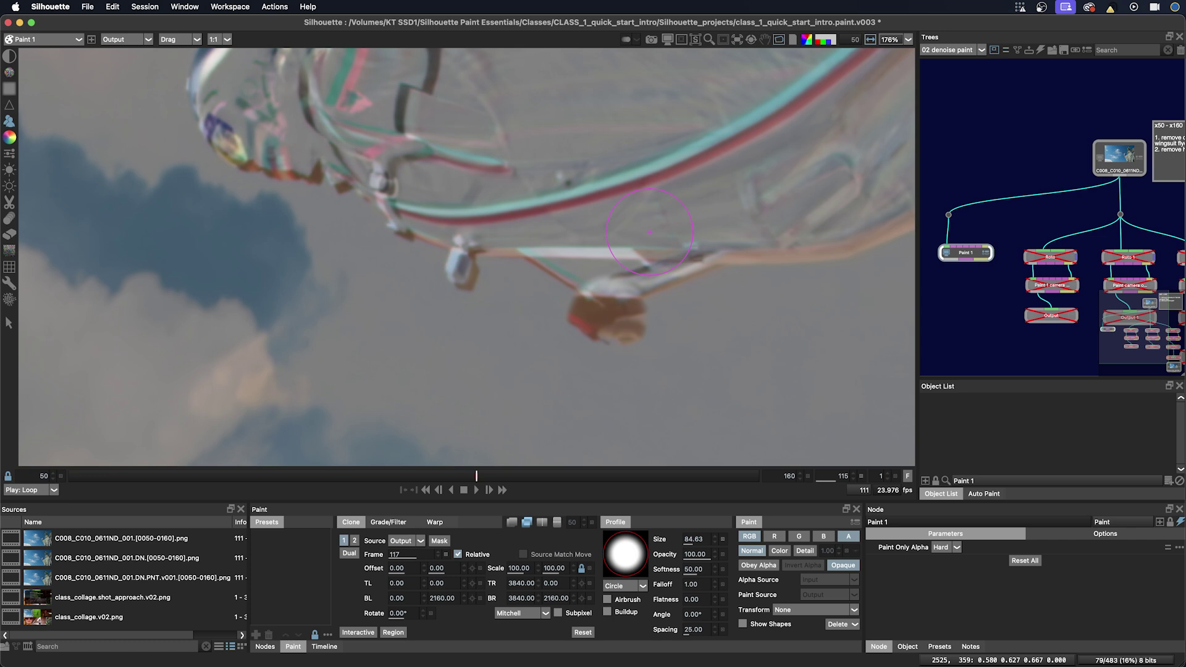
left_click_drag(650, 231, 647, 222)
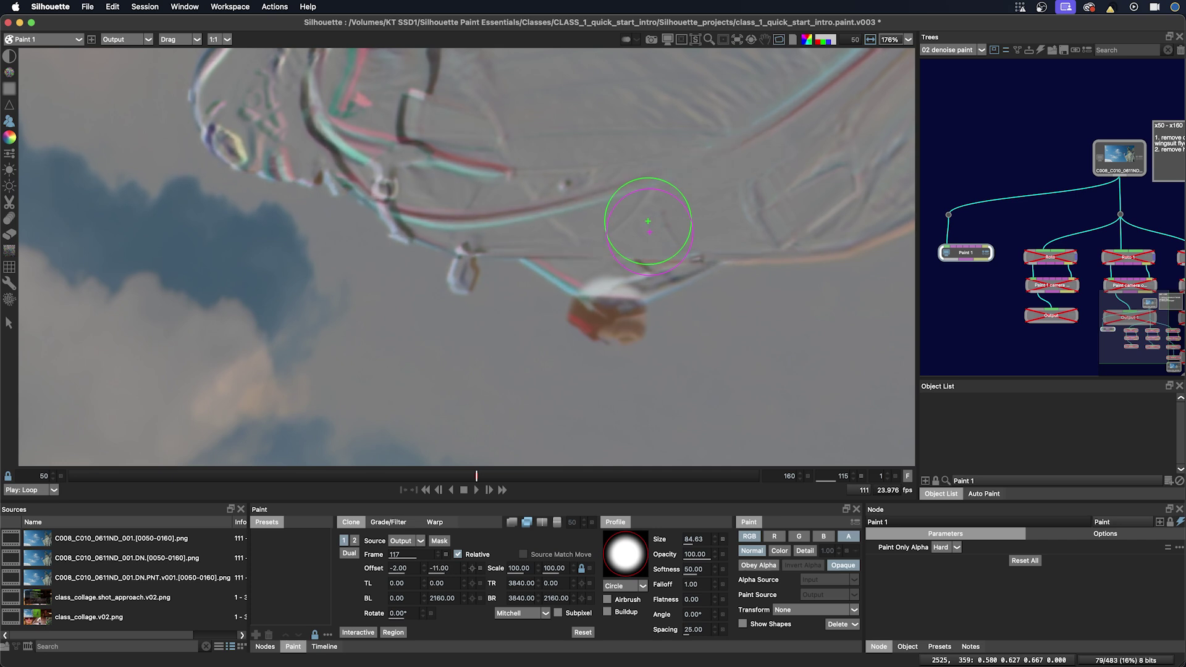
key("Left")
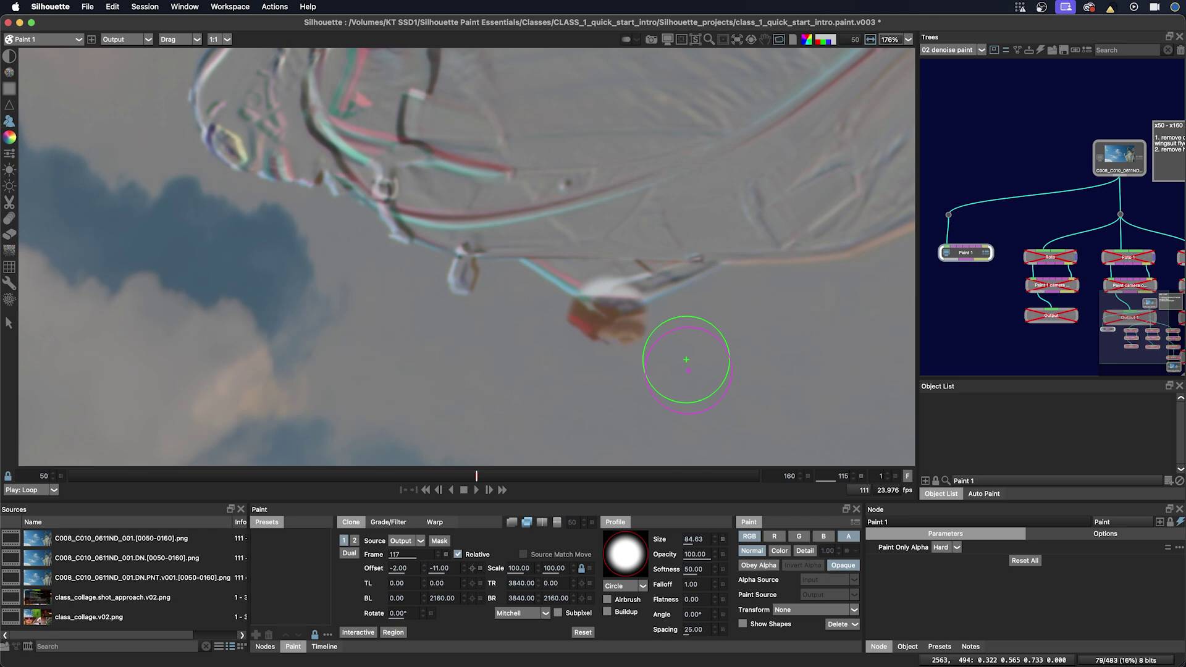
left_click(527, 523)
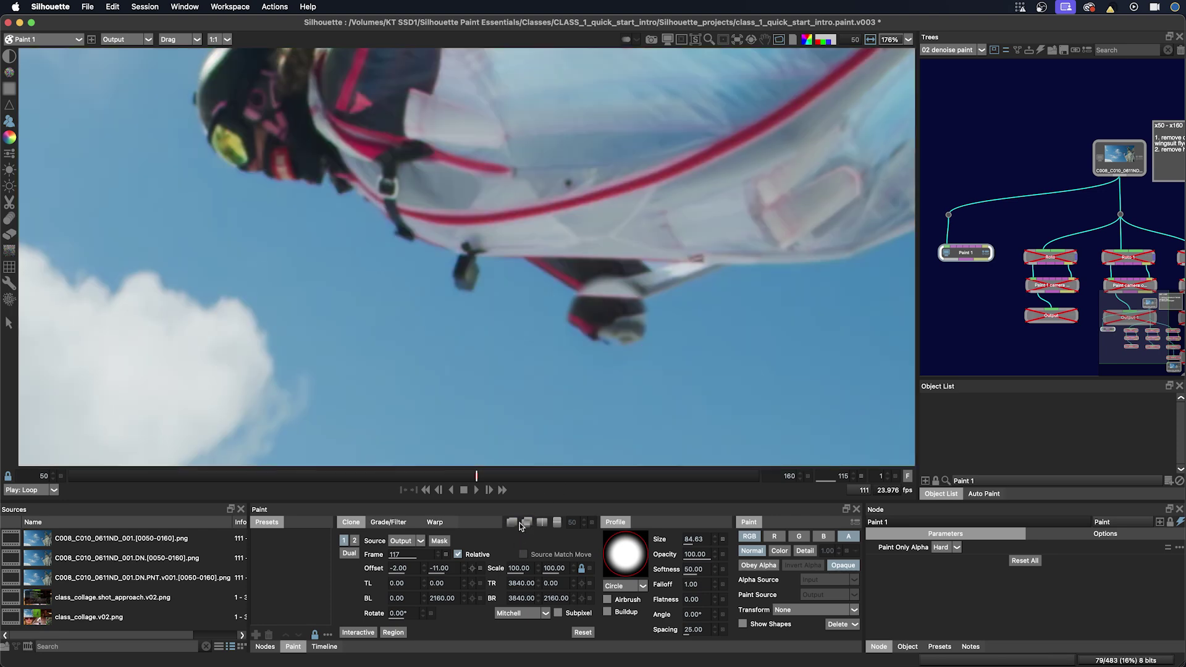
key("super+s")
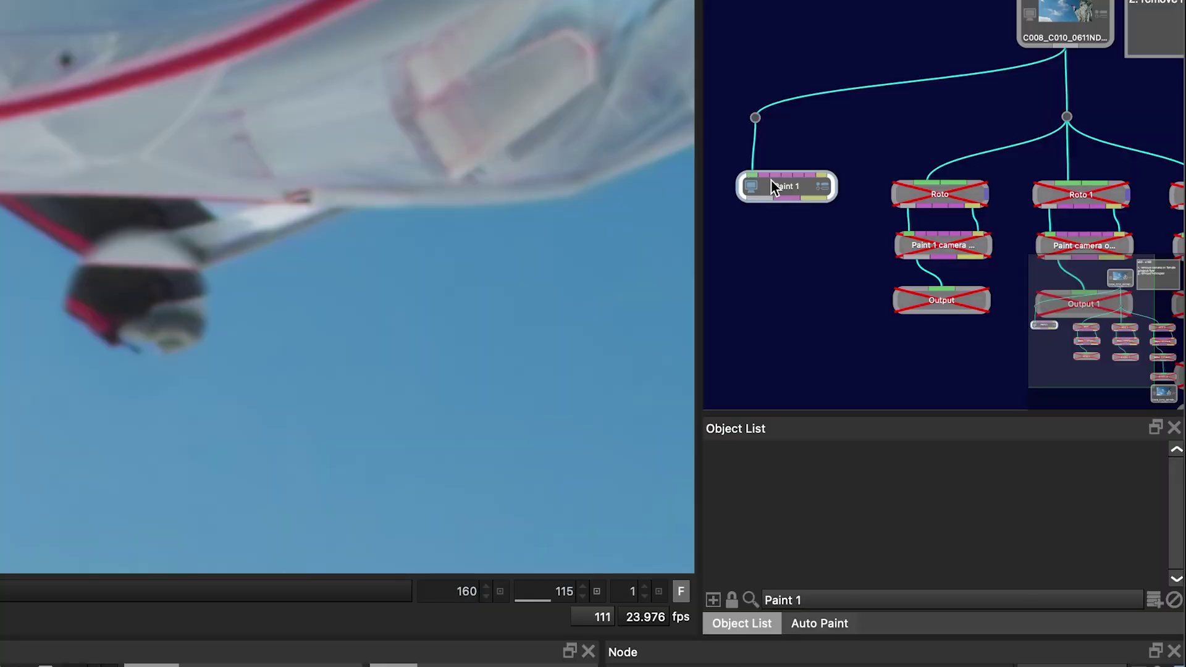
Delete the recorded Clone strokes from the Auto Paint history and rebuild the affected frame.
left_click(809, 623)
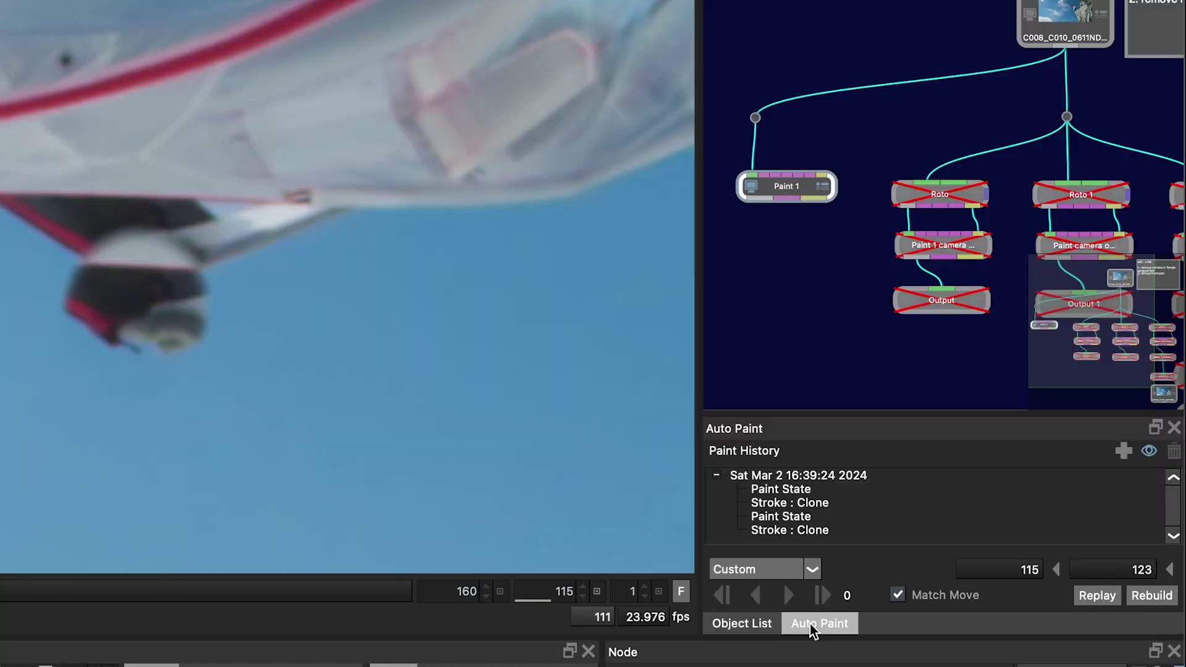
left_click_drag(877, 414, 873, 389)
left_click(794, 448)
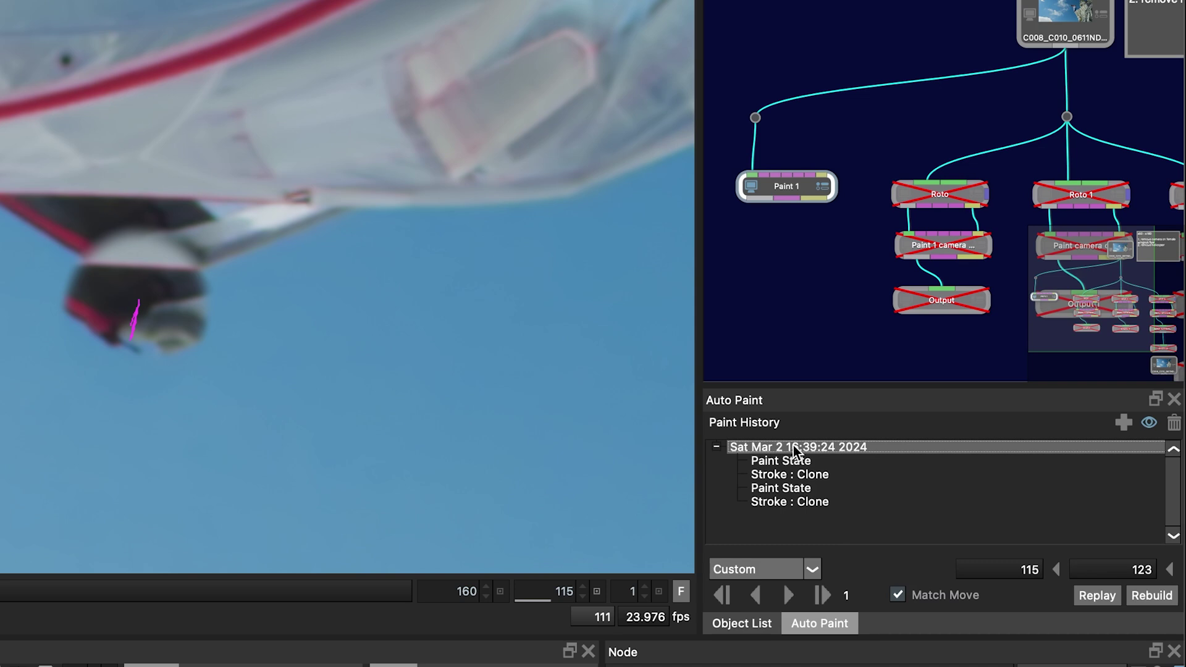
left_click(1174, 422)
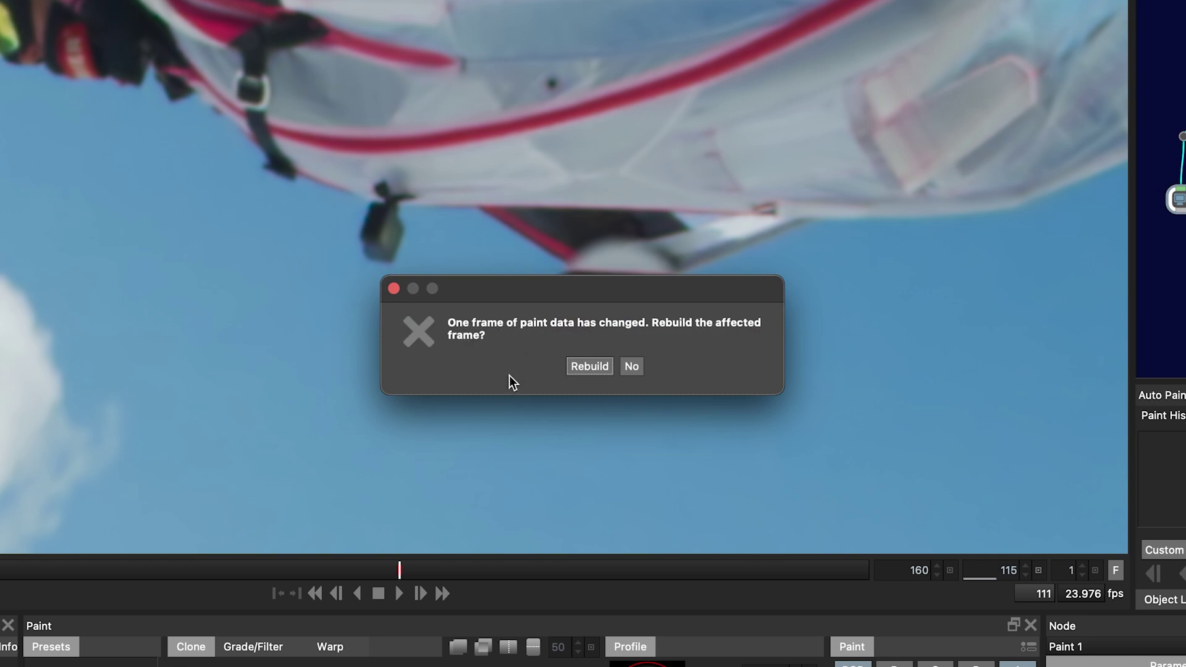
left_click(588, 369)
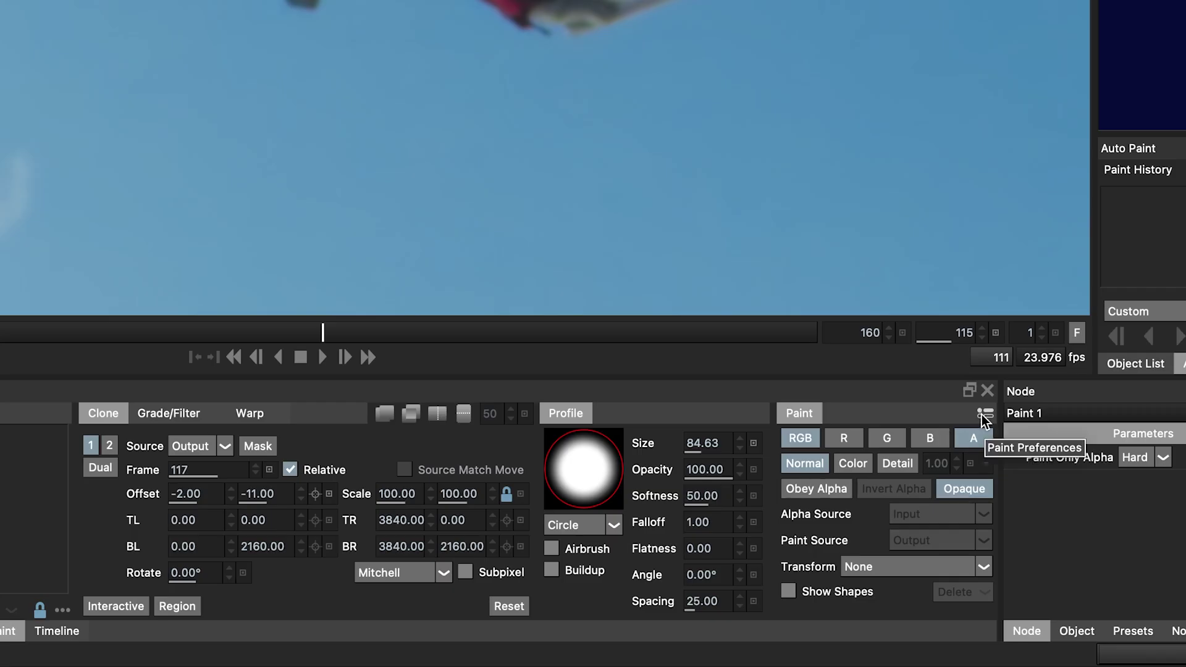
Review the Paint preferences for the brush outline, clone overlay and source outline colors.
left_click(984, 414)
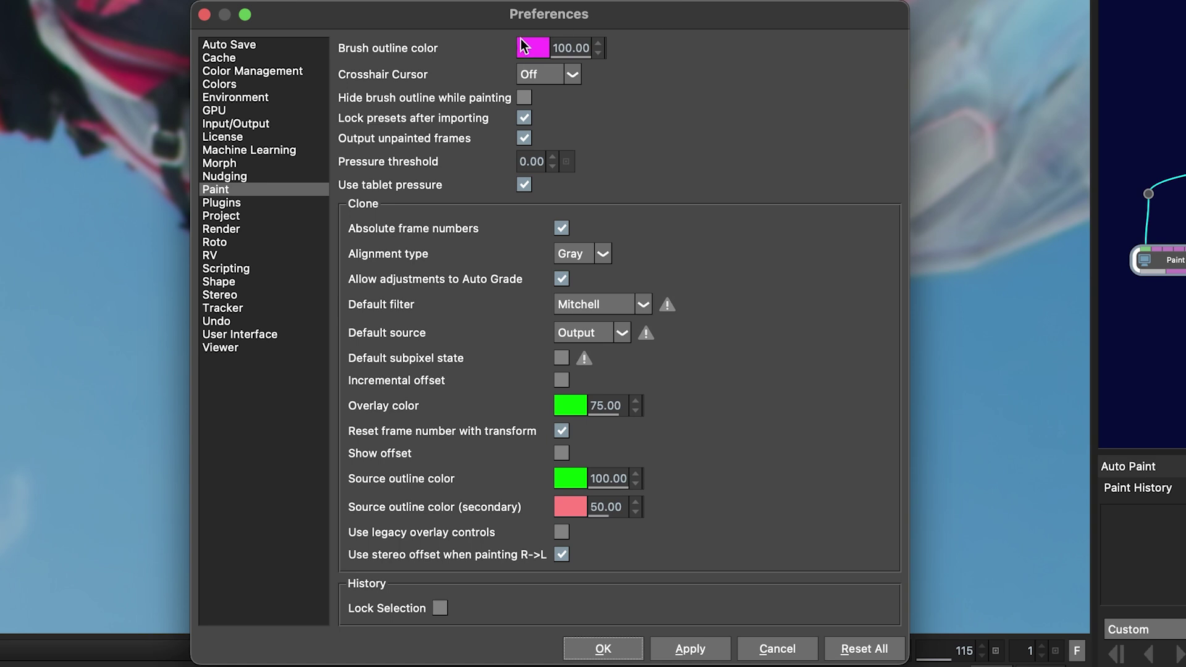
left_click_drag(495, 13, 384, 8)
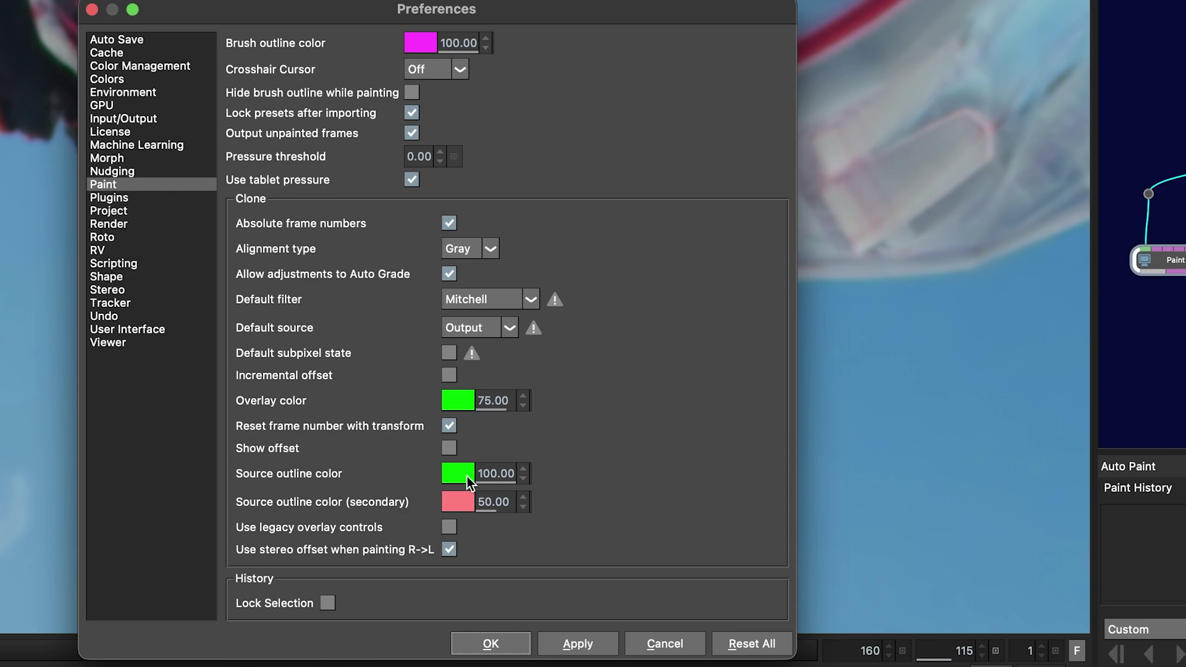
left_click(490, 644)
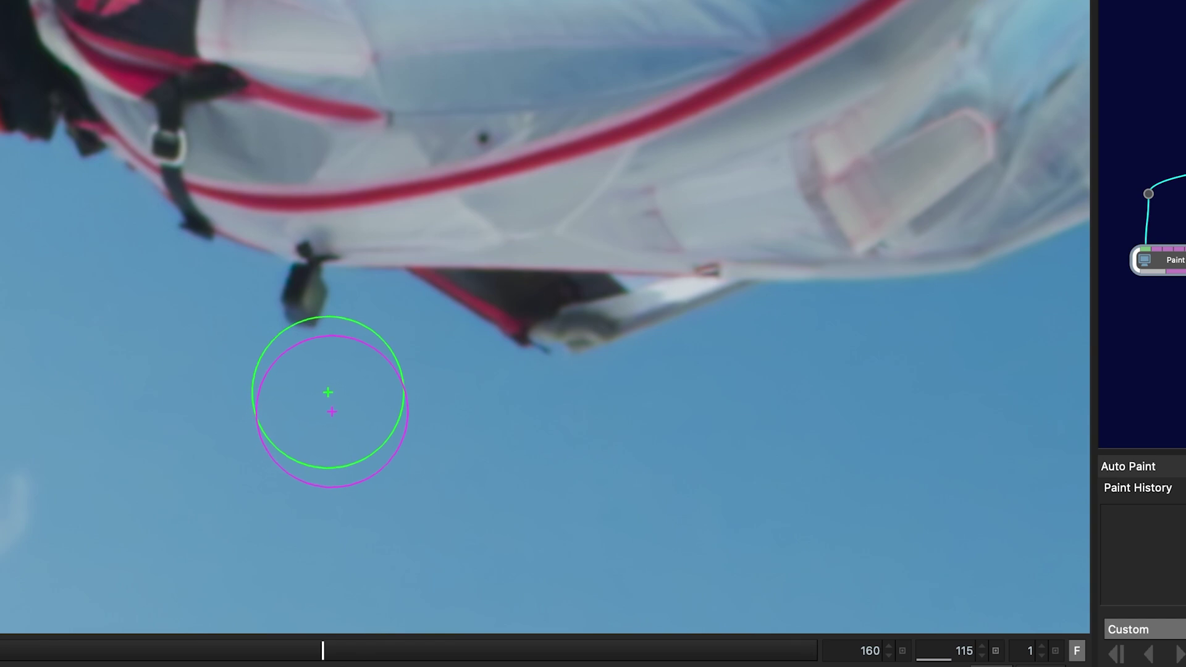
Offset the clone source by -260, -4, check it with the onion skin, and clone the dark wing part into the sky under the suit.
left_click_drag(279, 411, 745, 419)
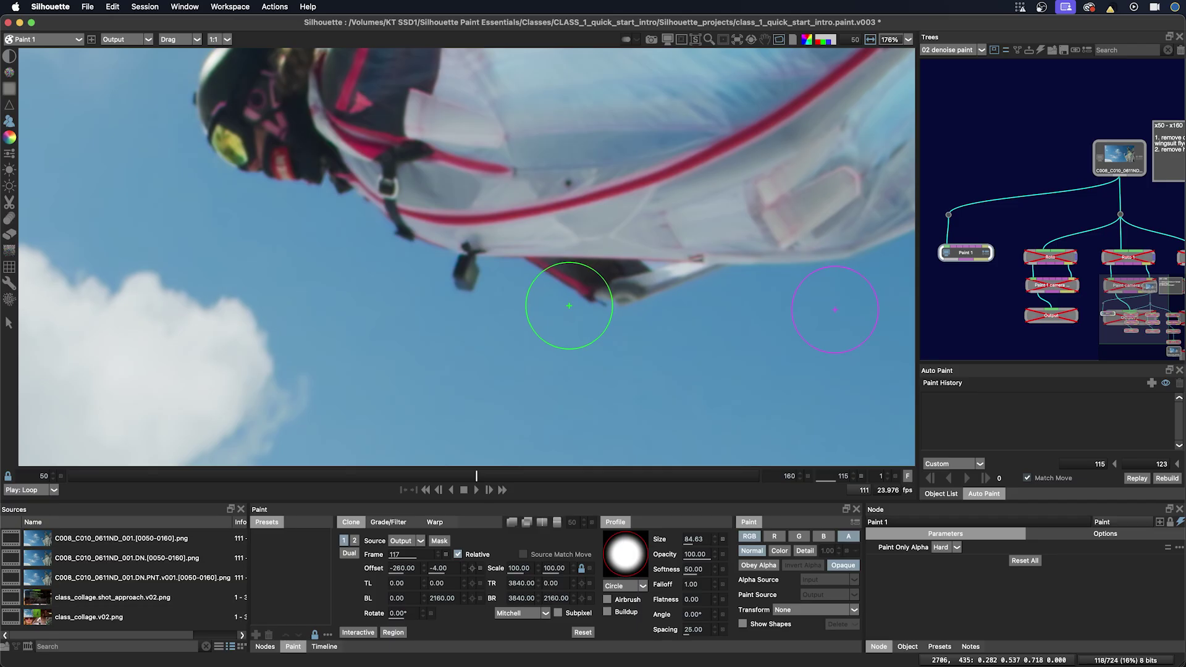
key("shift")
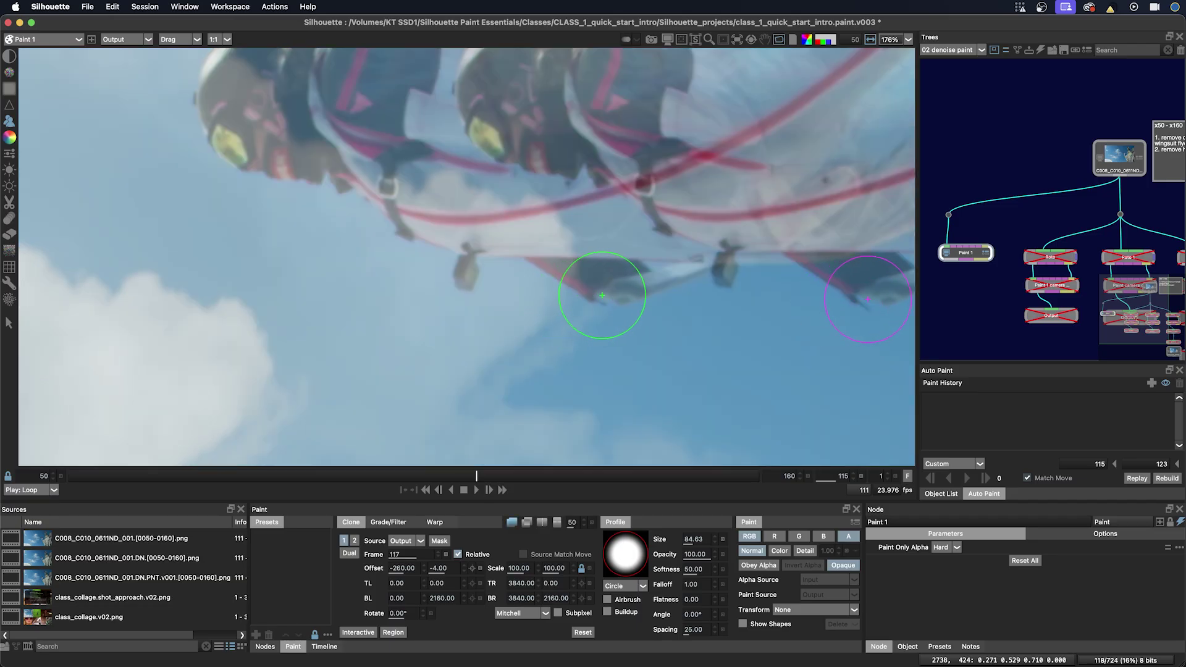
key("shift")
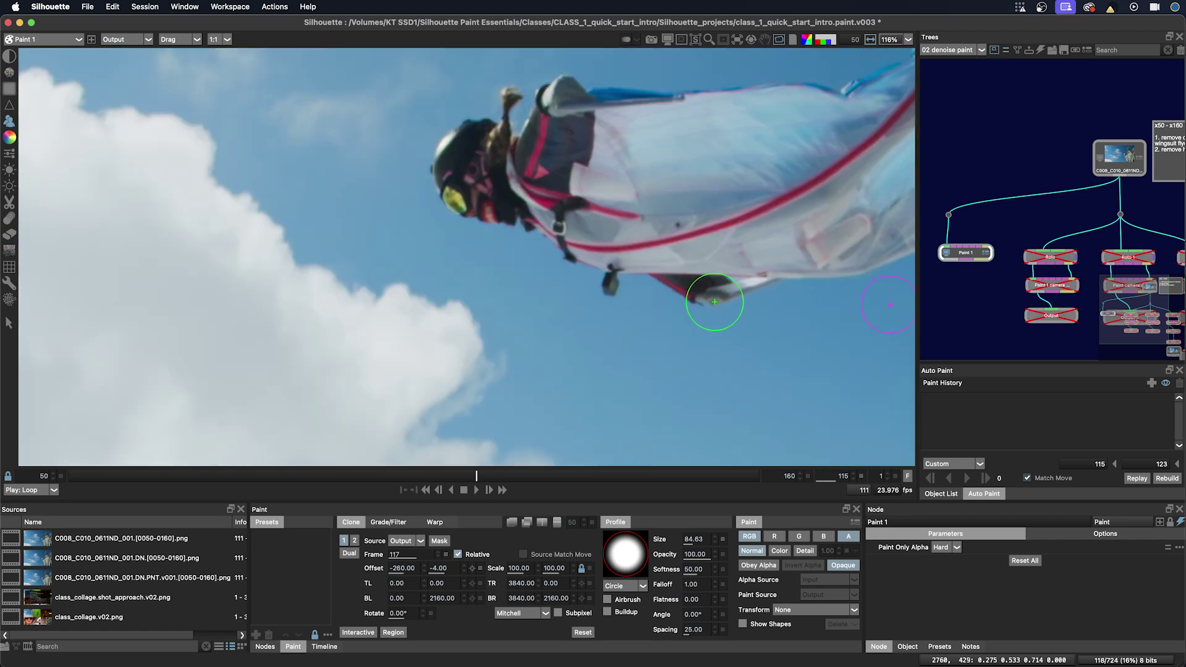
scroll(715, 298, "down", 2)
left_click(714, 302)
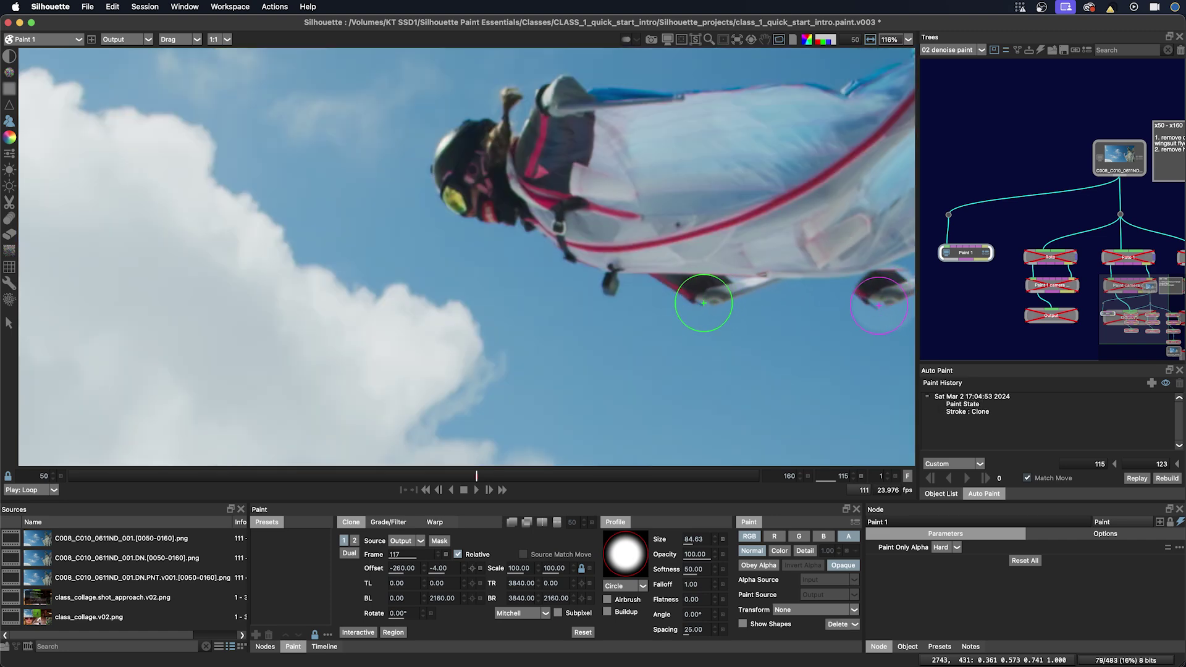
Set the crosshair cursor to On in the Paint preferences and clone a patch of cloud edge into the sky under the flyer.
left_click(703, 295)
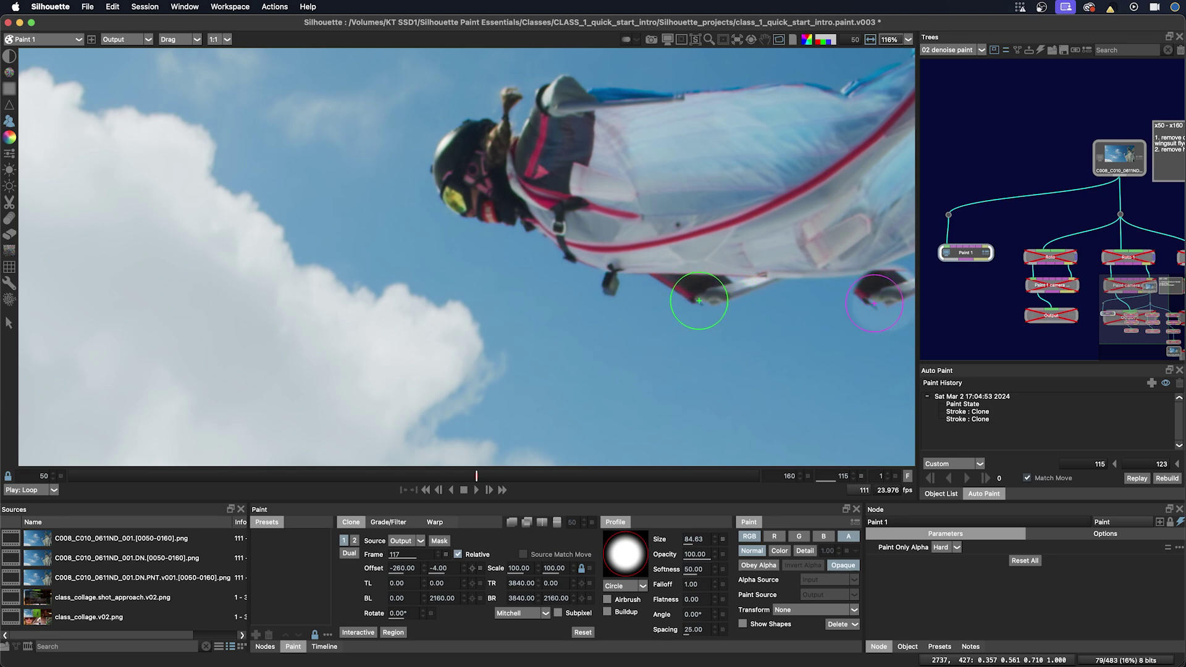
left_click(856, 523)
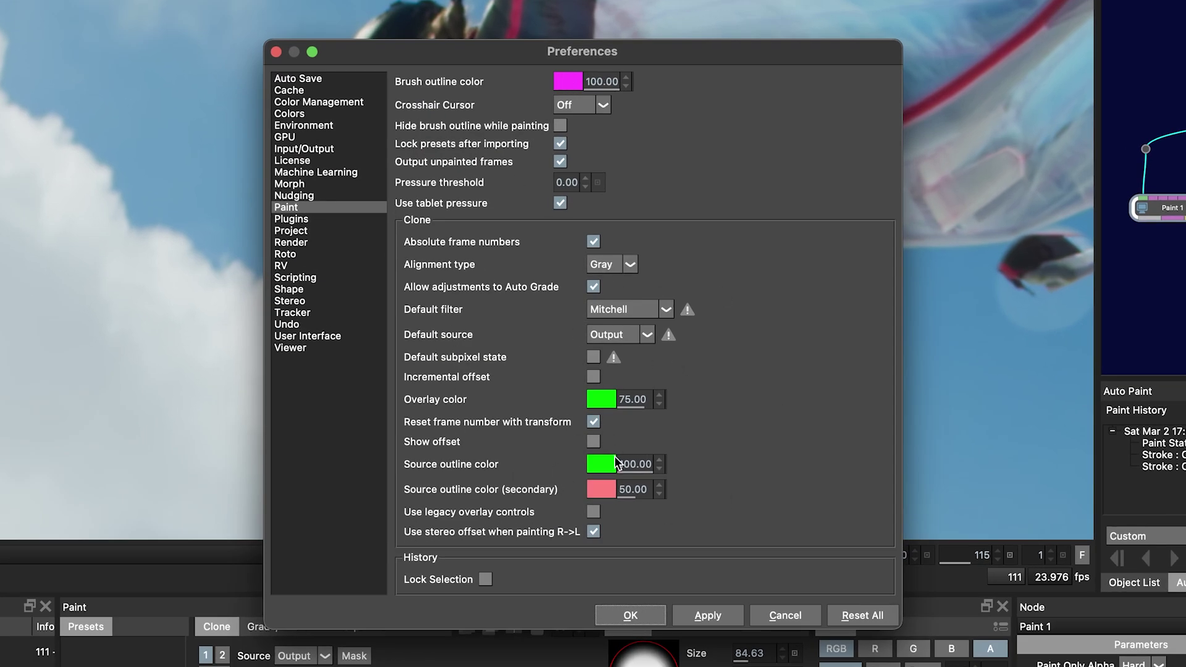
left_click(563, 106)
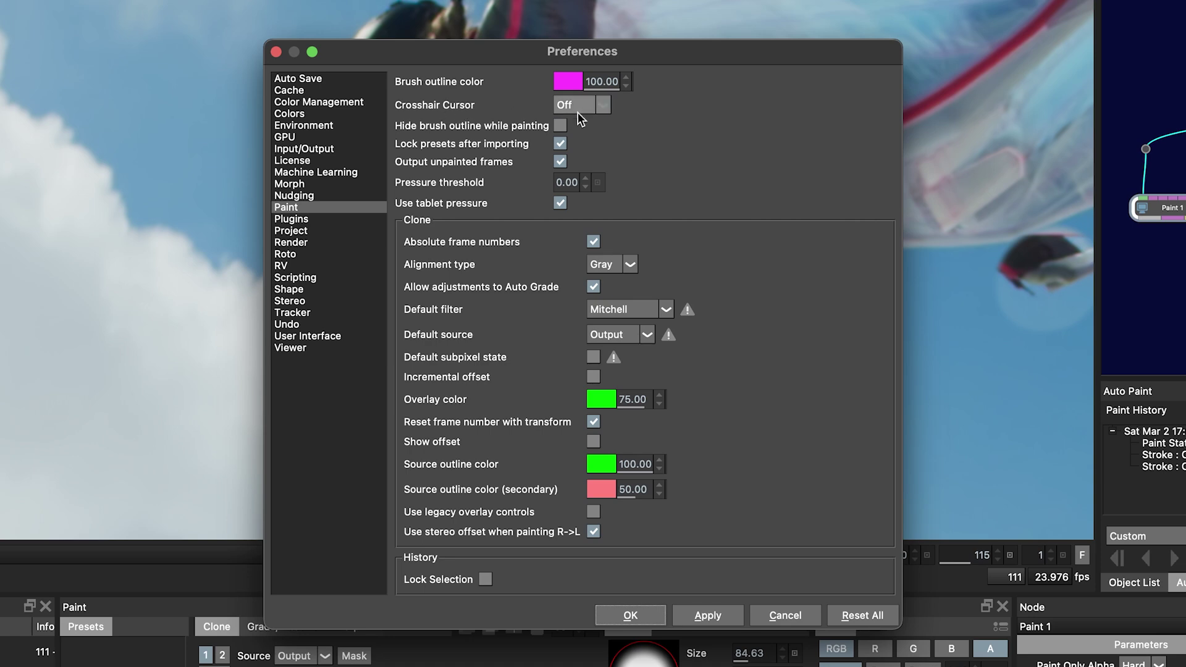
left_click(576, 106)
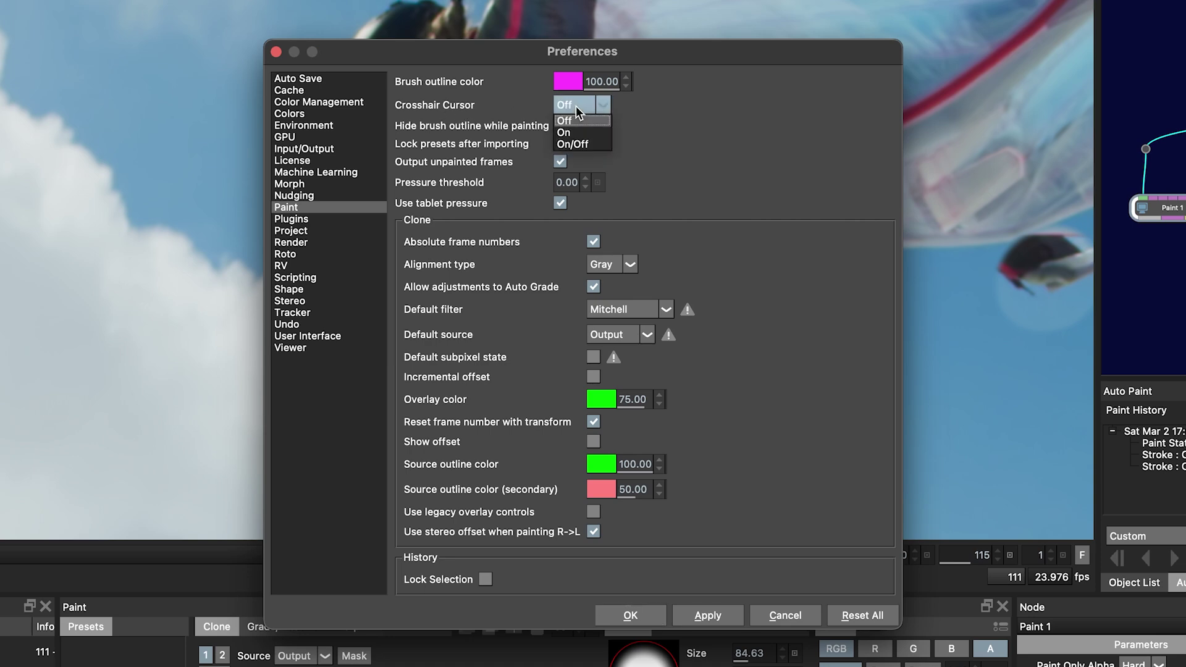
left_click(567, 132)
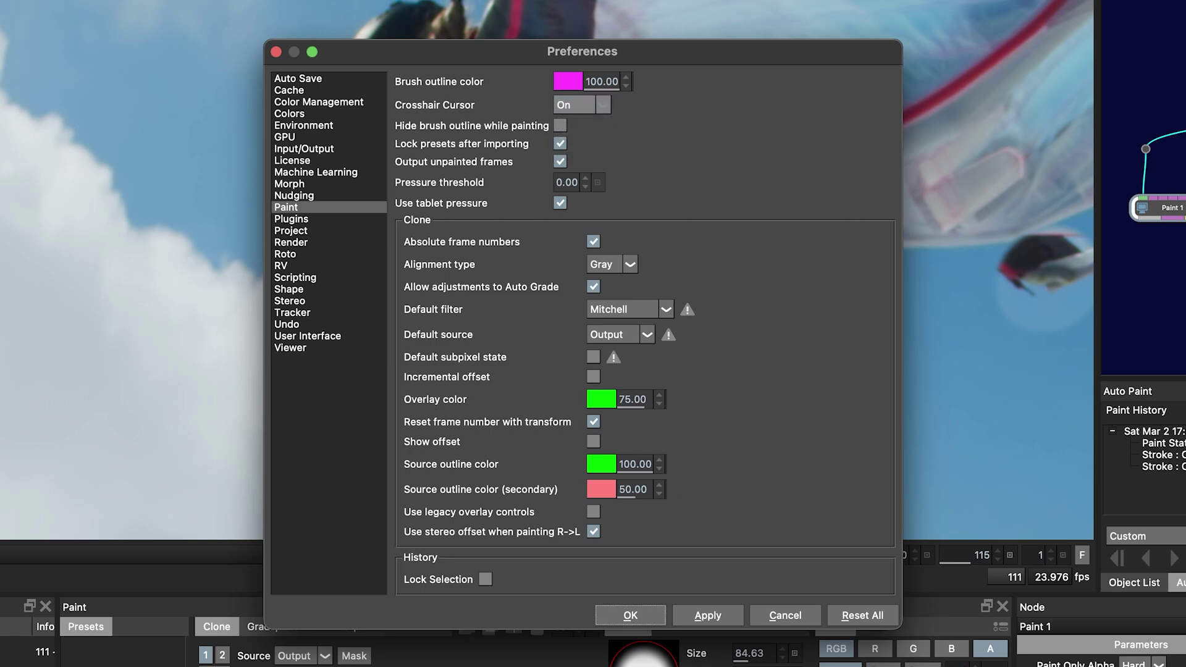
left_click(636, 617)
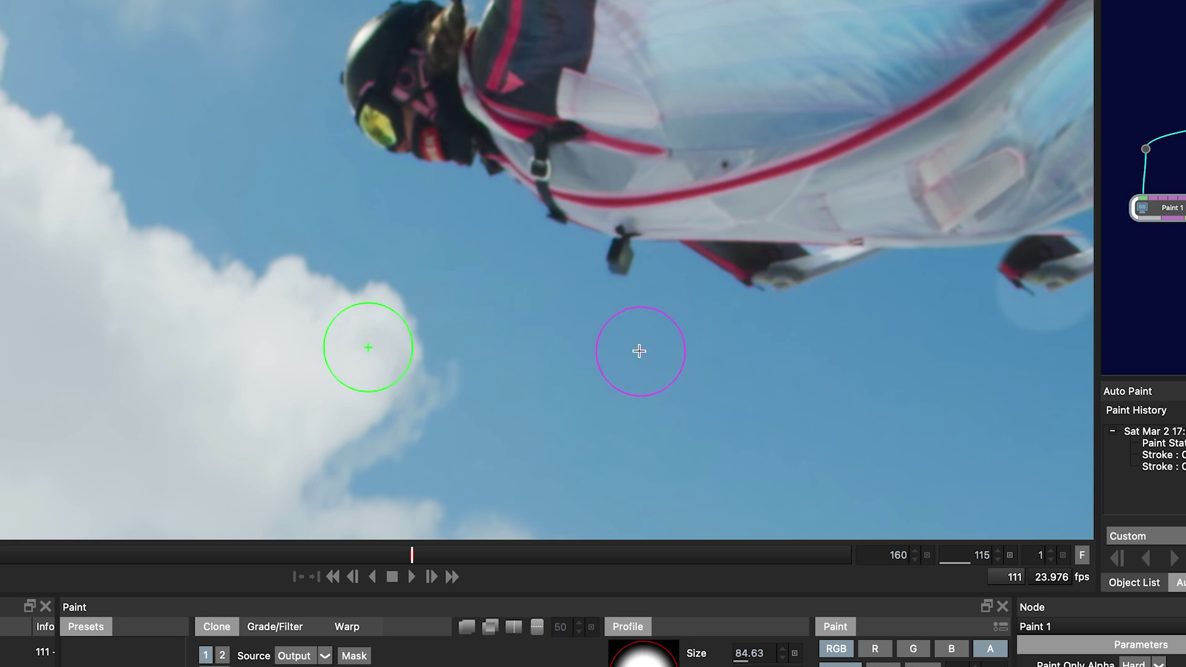
mouse_move(638, 347)
left_mouse_down()
mouse_move(677, 348)
mouse_move(659, 351)
mouse_move(643, 390)
mouse_move(683, 364)
mouse_move(673, 349)
mouse_move(638, 369)
mouse_move(678, 379)
left_mouse_up()
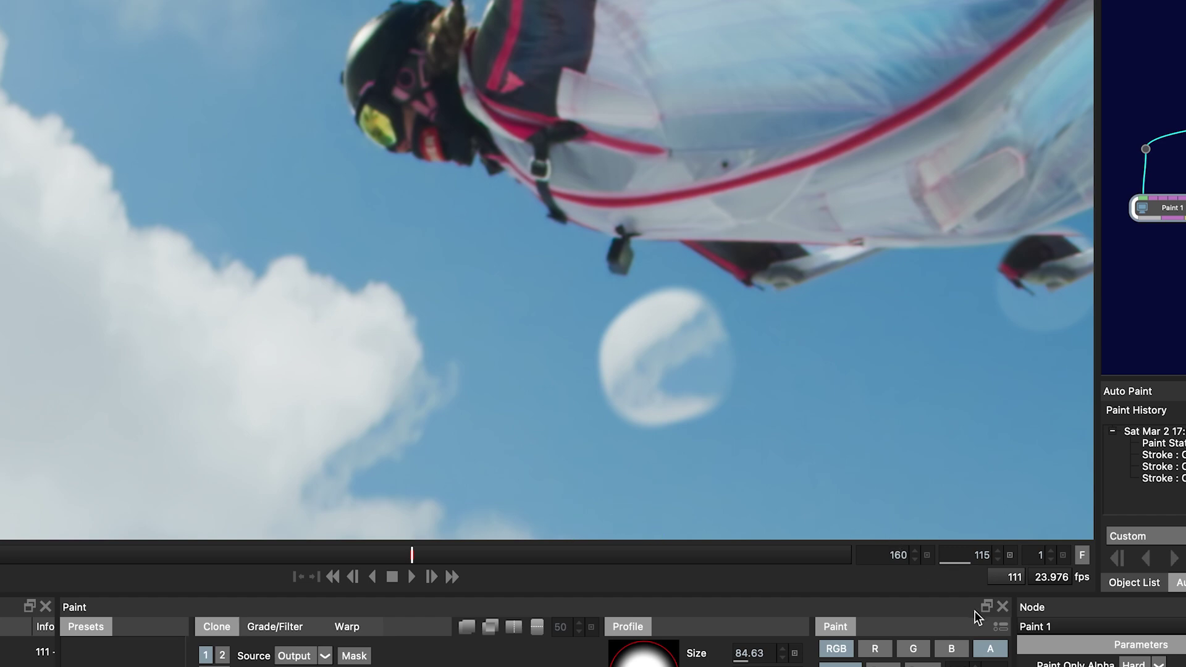
Turn on Show offset in the Paint preferences and clone the flyer's helmet onto the cloud edge with an offset of 5, -256.
left_click(1000, 628)
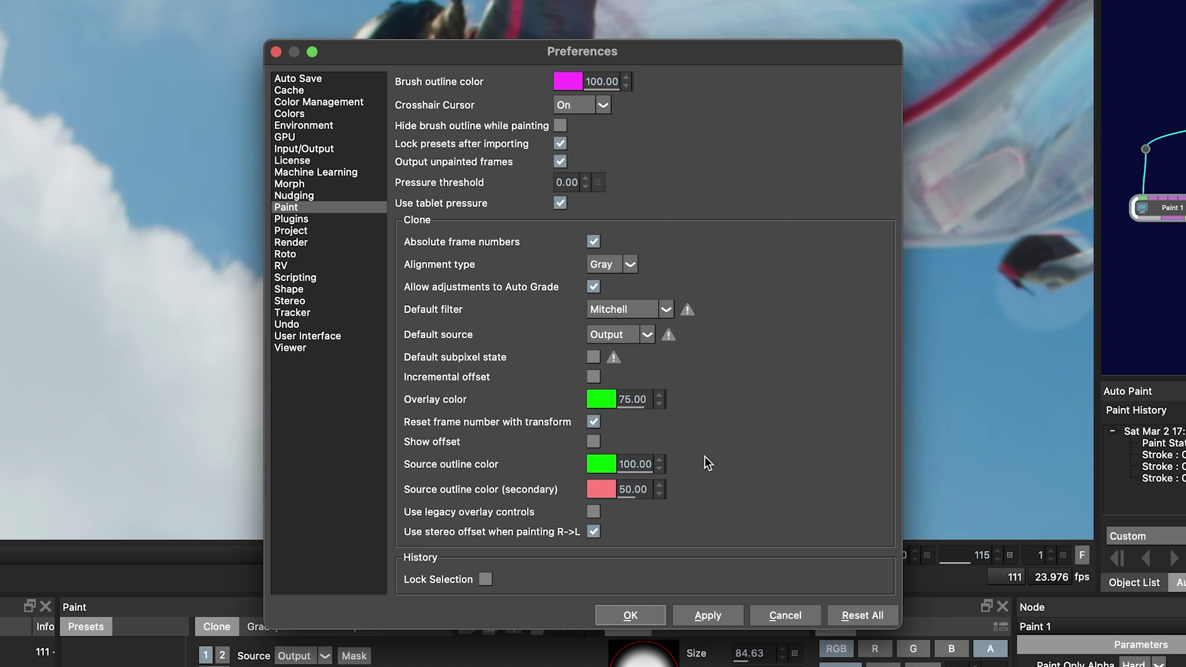
left_click(593, 443)
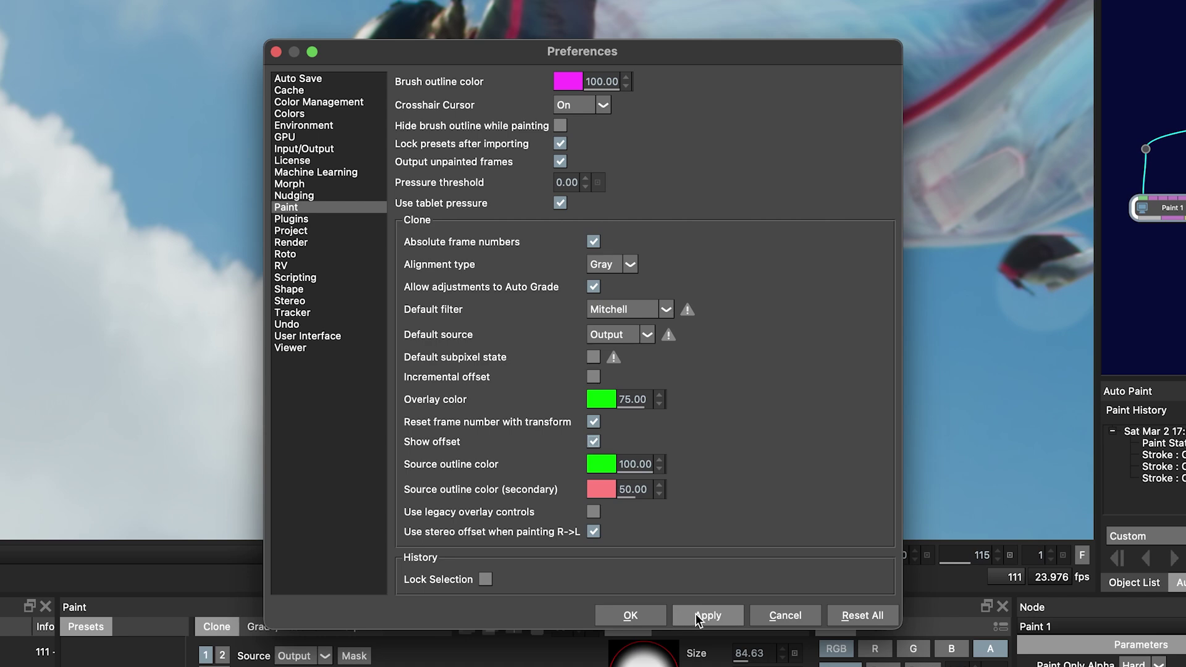
left_click(631, 615)
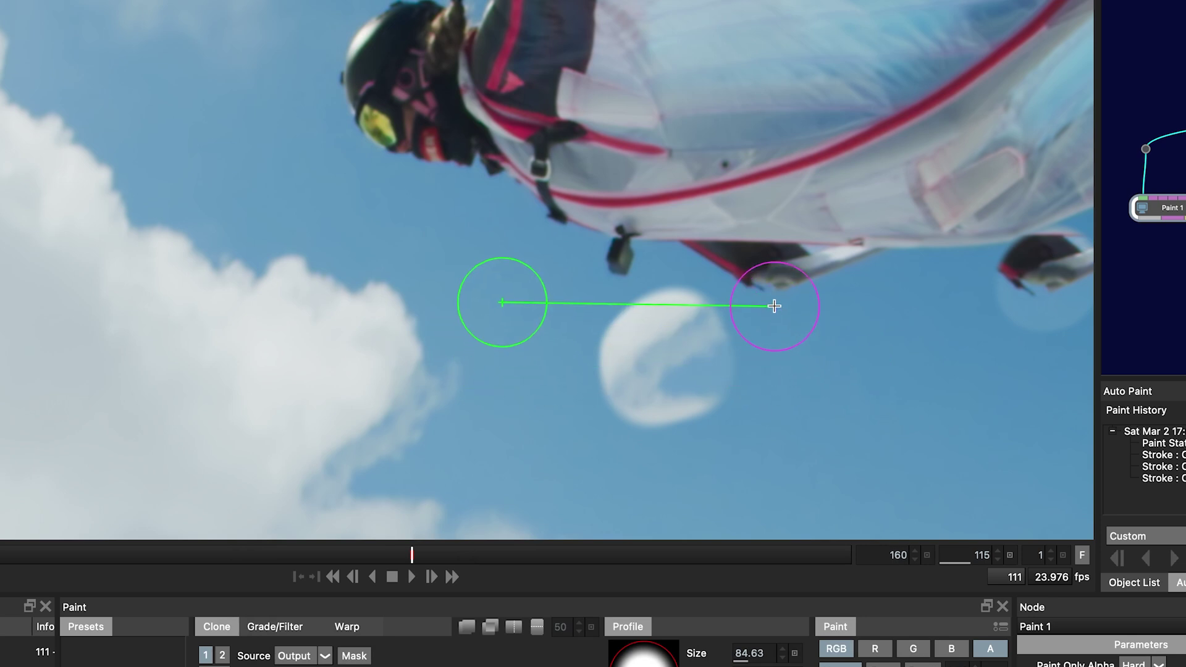
left_click_drag(389, 100, 381, 372)
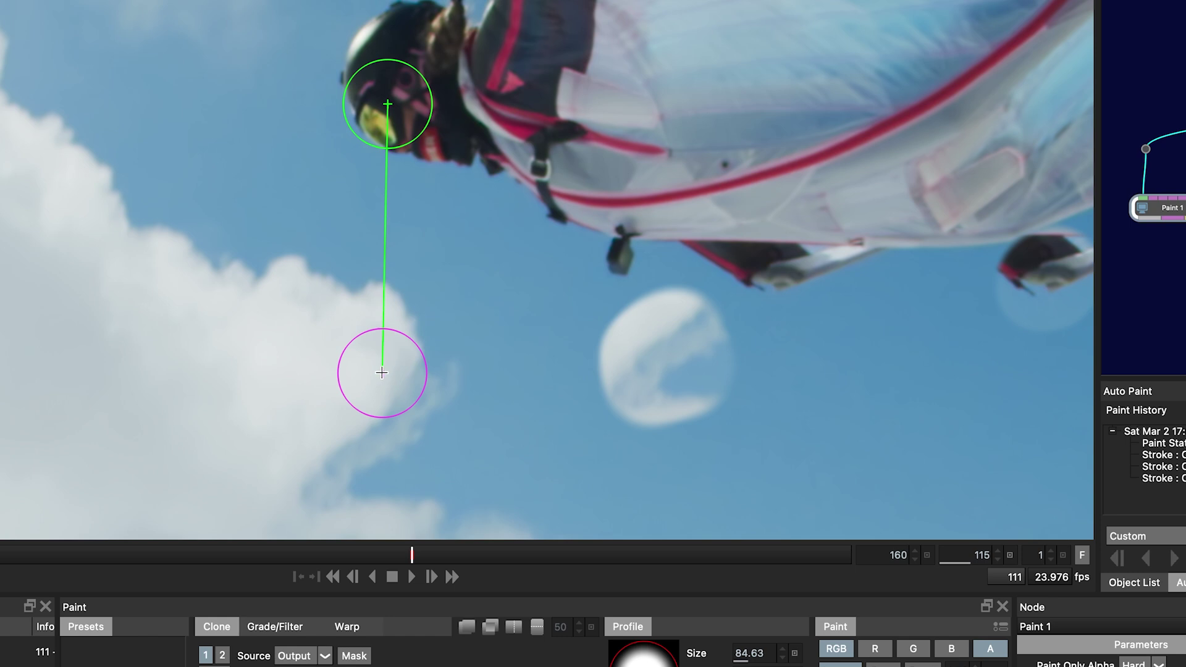
mouse_move(382, 372)
left_mouse_down()
mouse_move(396, 351)
mouse_move(386, 392)
mouse_move(389, 350)
mouse_move(376, 368)
mouse_move(407, 365)
mouse_move(402, 330)
left_mouse_up()
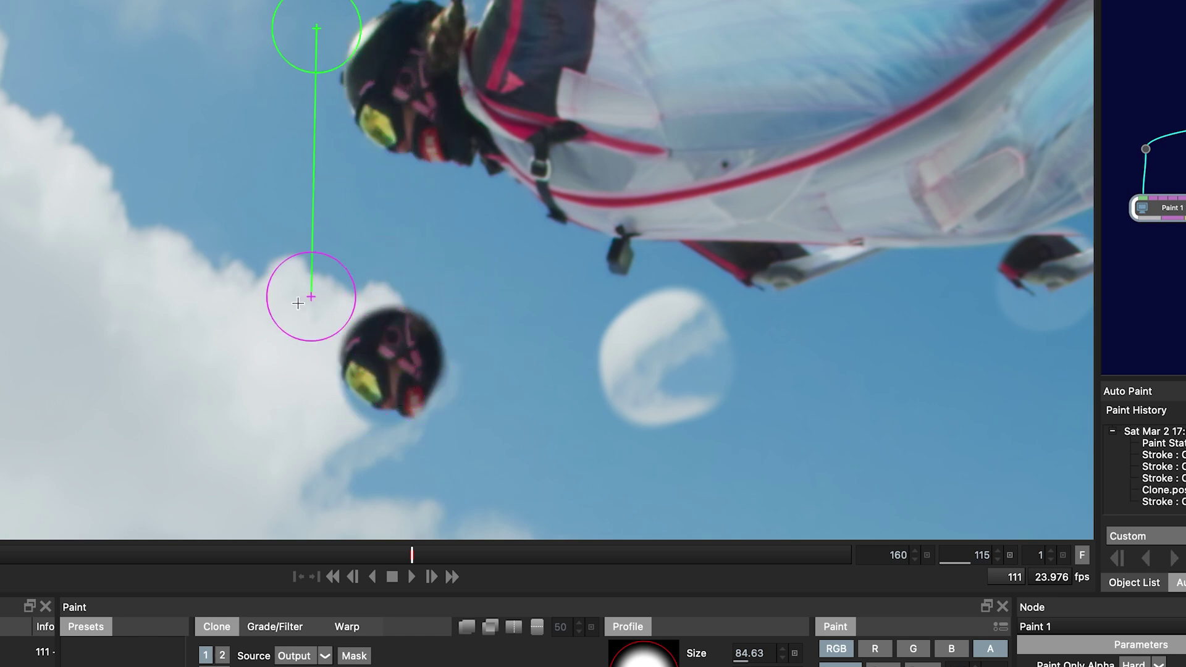
Enable hiding the brush outline while painting and clone a piece of the red-striped suit into the sky below it.
left_click(1003, 630)
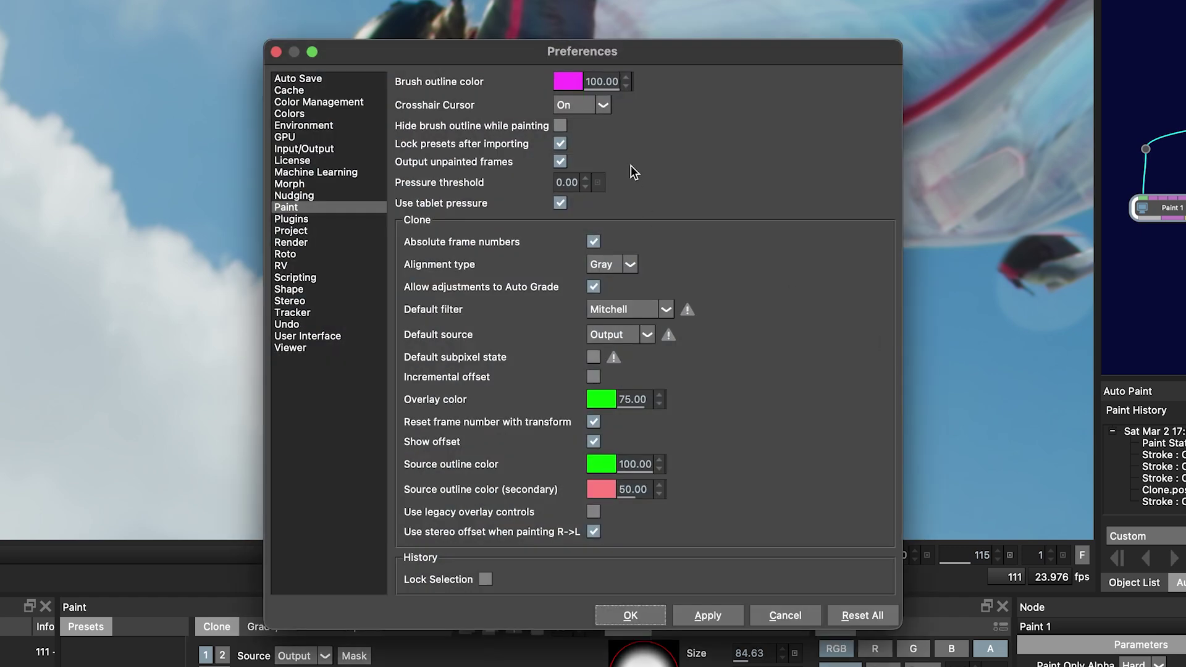
left_click(559, 128)
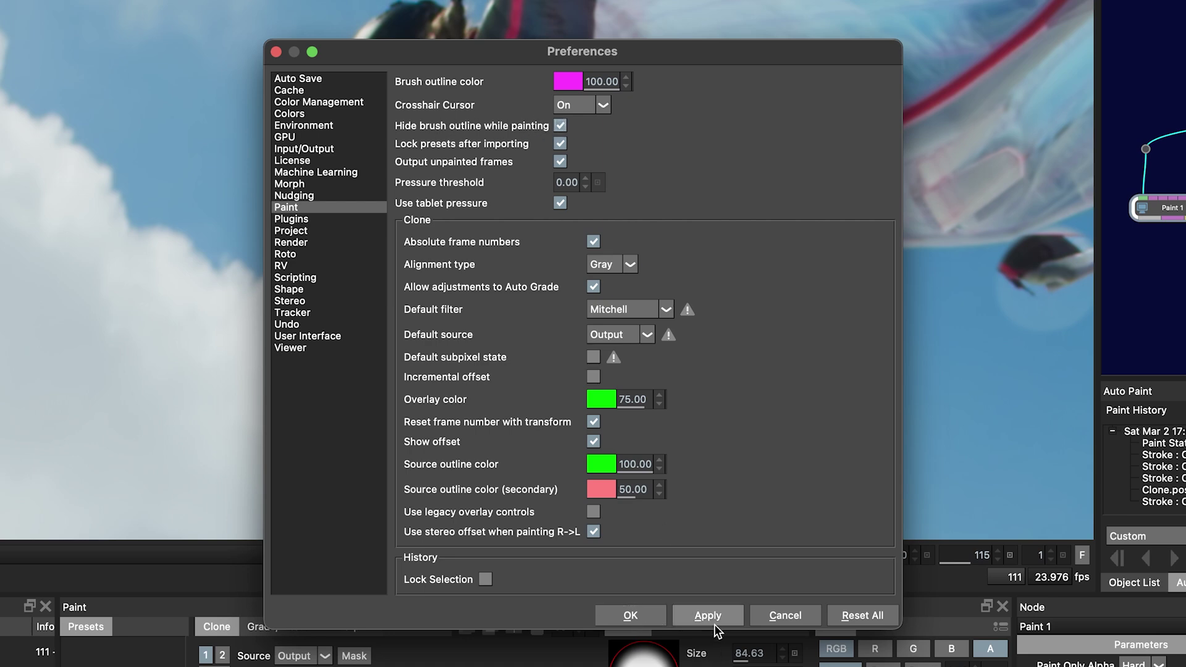
left_click(635, 616)
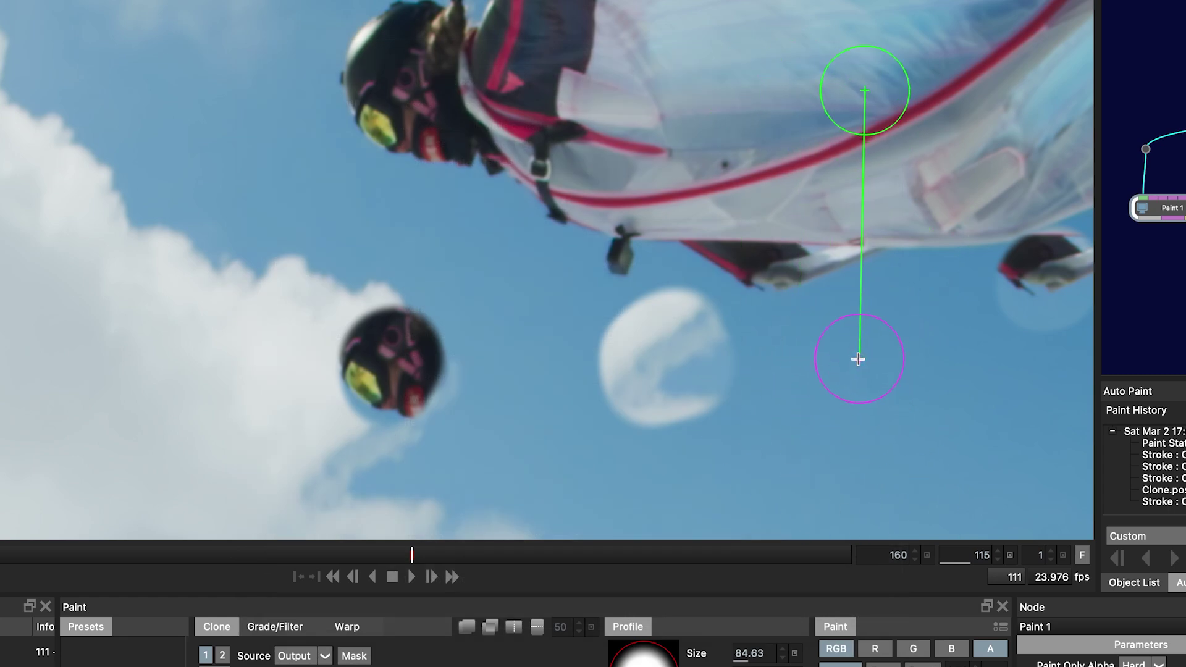
mouse_move(873, 405)
left_mouse_down()
mouse_move(857, 396)
mouse_move(885, 387)
mouse_move(863, 413)
mouse_move(858, 391)
mouse_move(860, 403)
left_mouse_up()
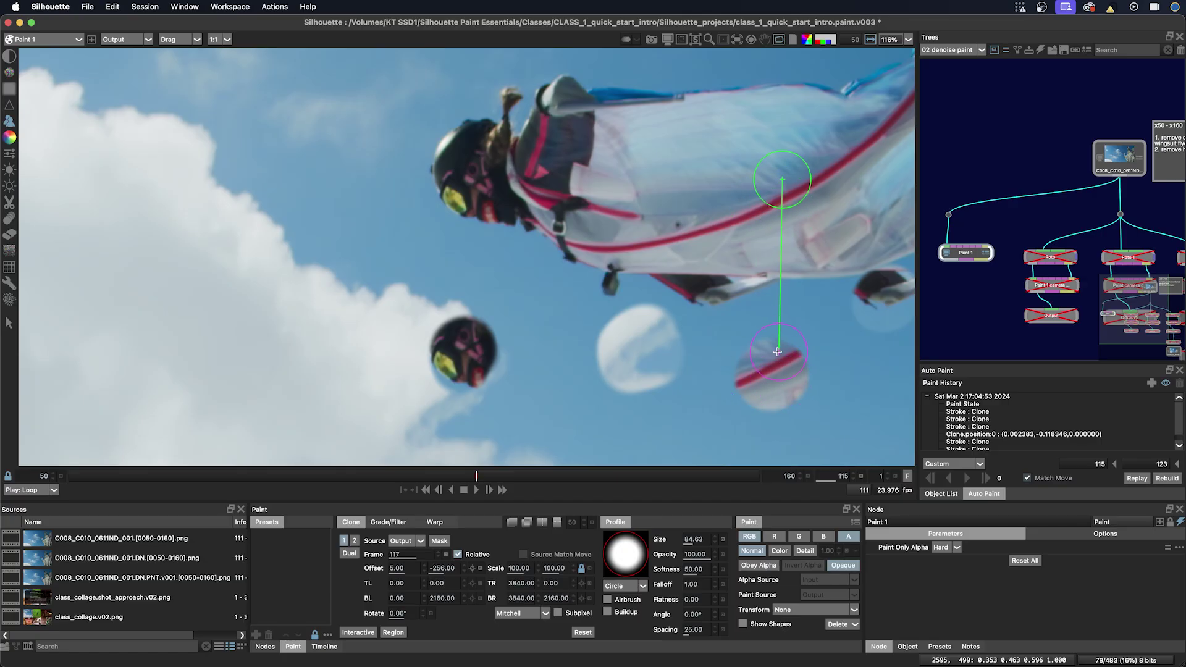
Disable hiding the brush outline while painting and set the crosshair cursor to Off in the Paint preferences.
left_click(855, 523)
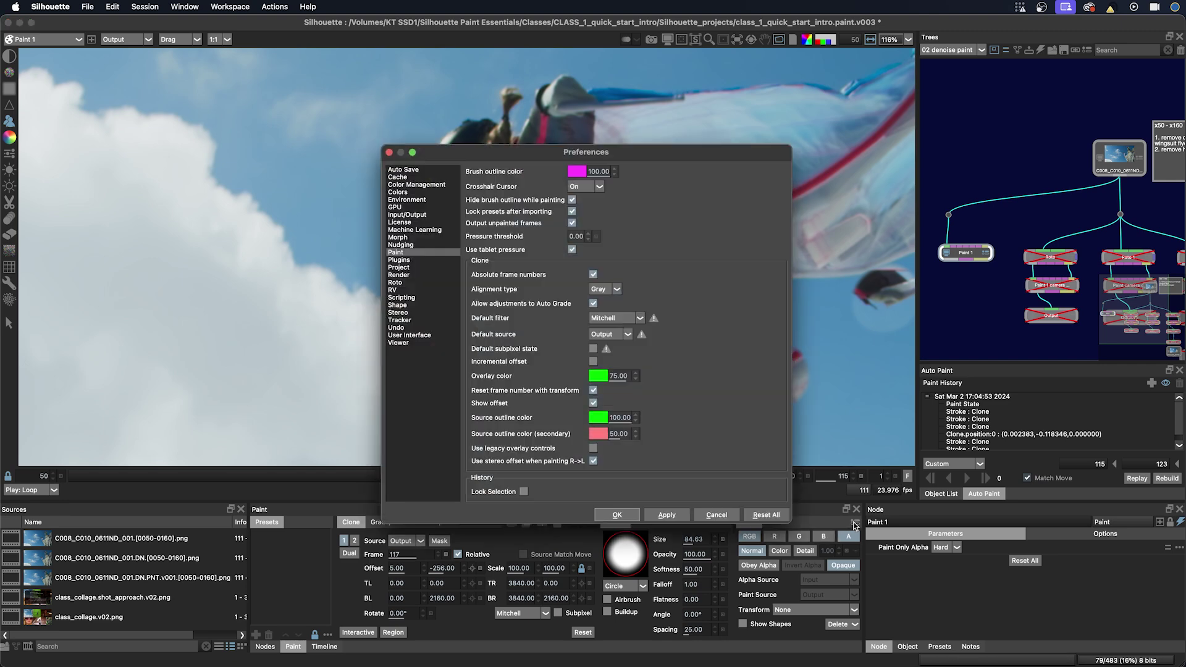
left_click(572, 201)
left_click(582, 187)
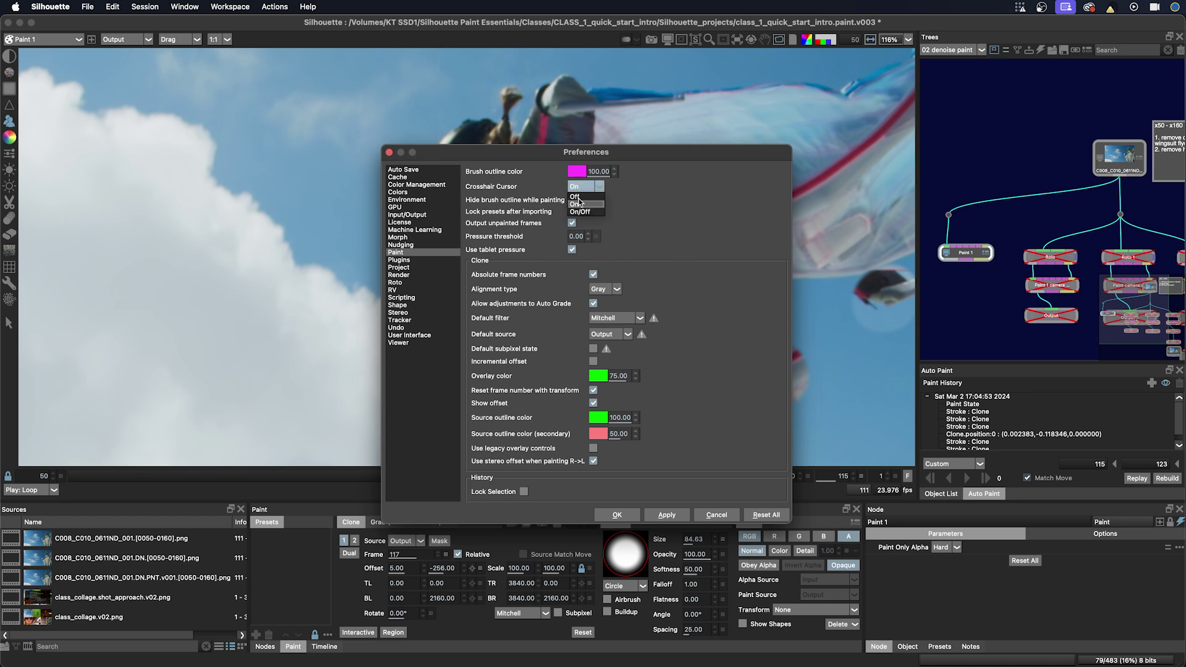
left_click(575, 196)
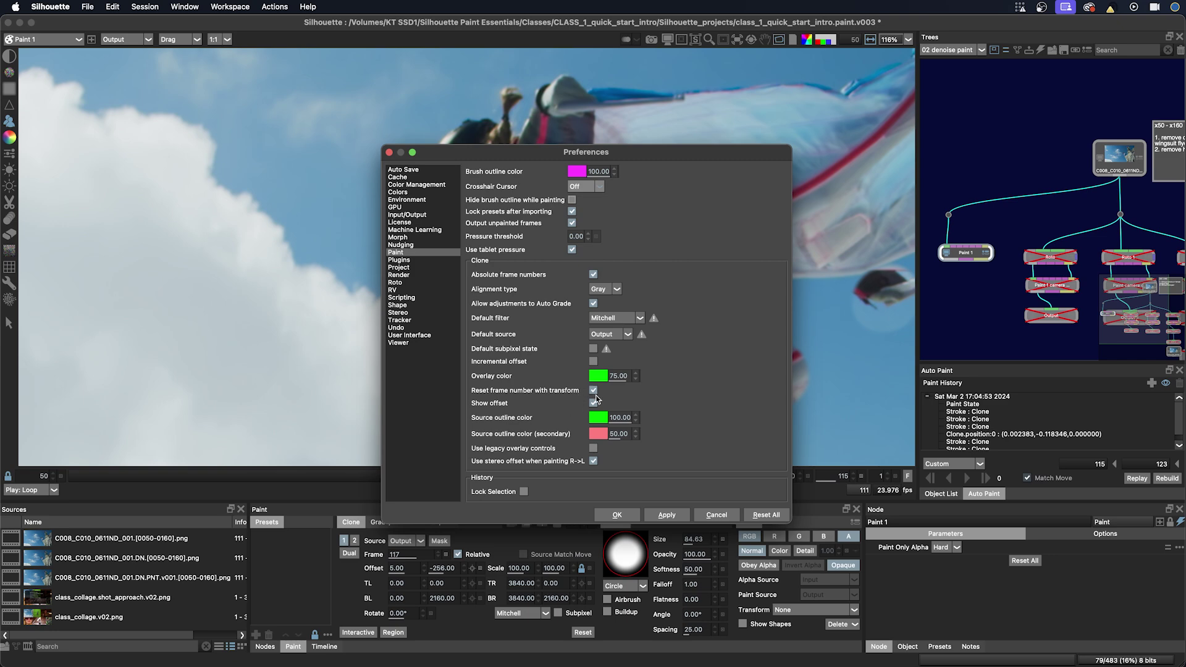
left_click(617, 515)
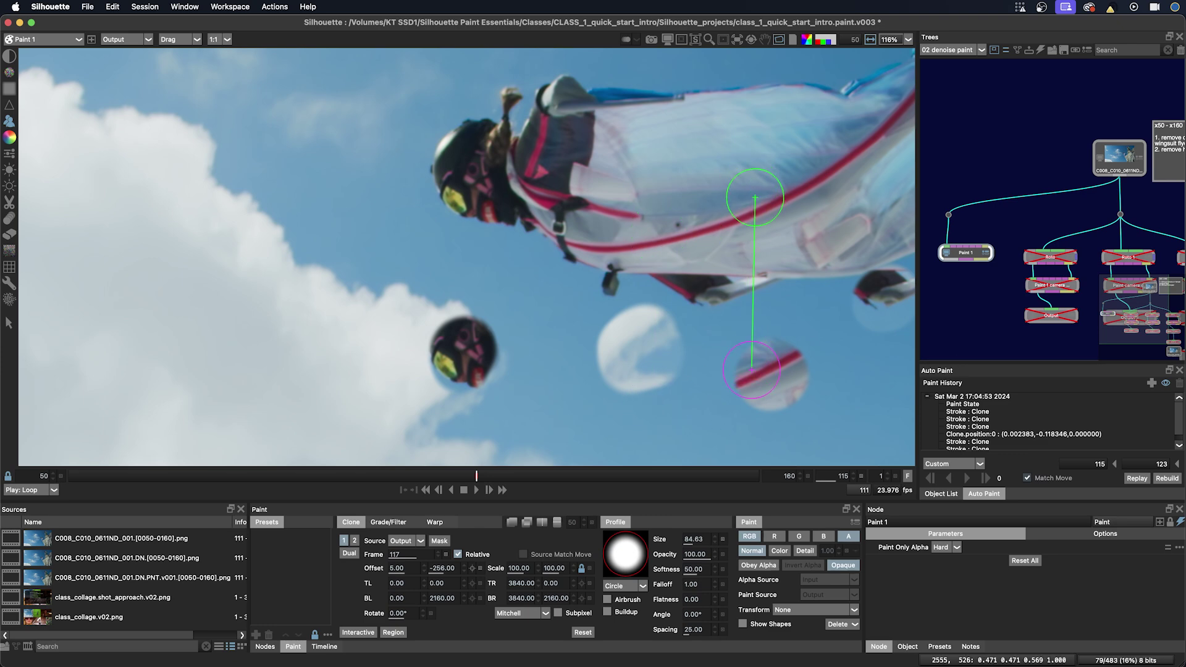
Delete the whole dated group of Clone strokes from the Auto Paint history to clear the test patches from frame 111.
mouse_move(759, 191)
left_mouse_down()
mouse_move(558, 185)
mouse_move(642, 184)
left_mouse_up()
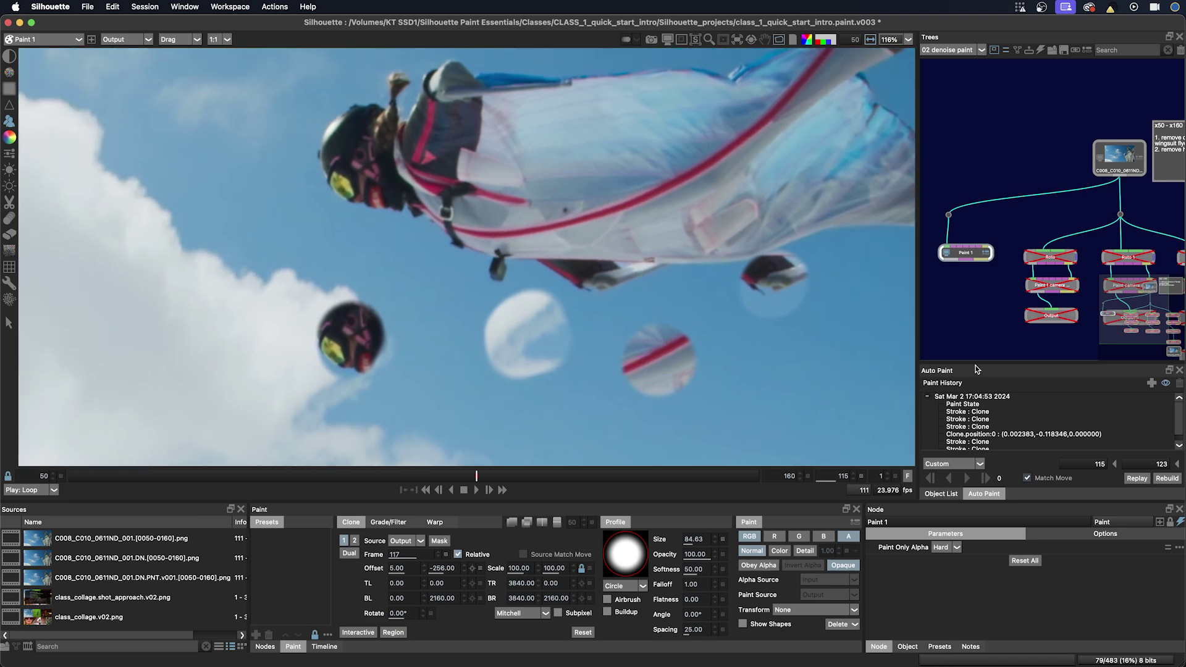
left_click_drag(976, 369, 975, 350)
left_click(962, 378)
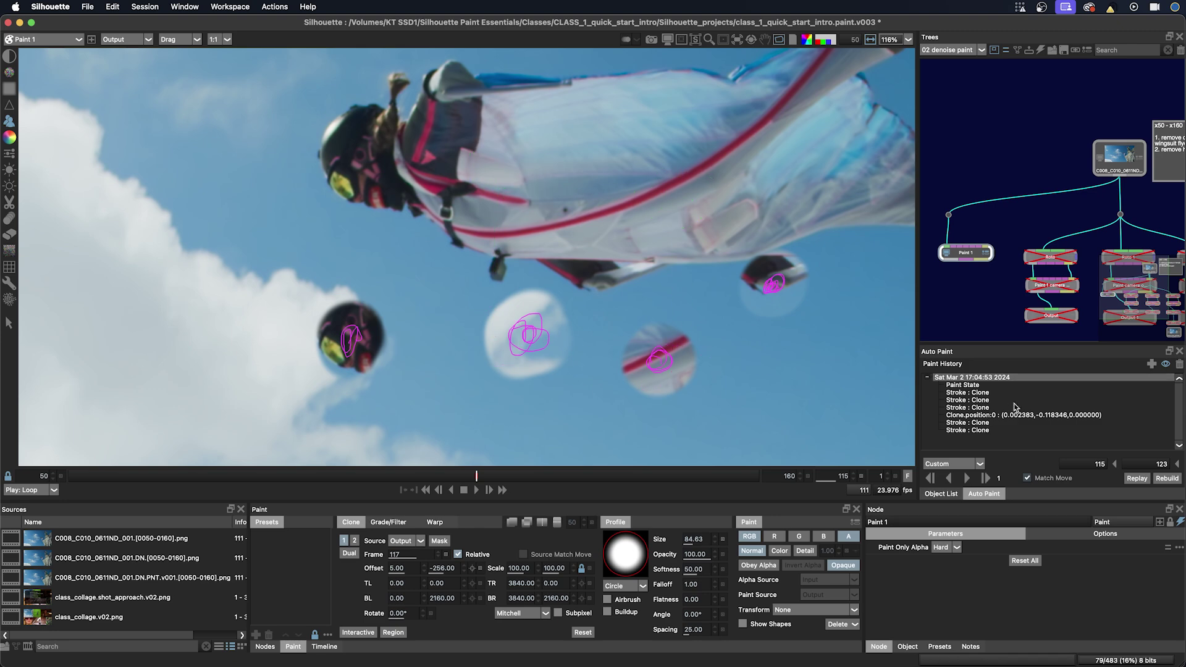
left_click(1179, 363)
left_click(591, 353)
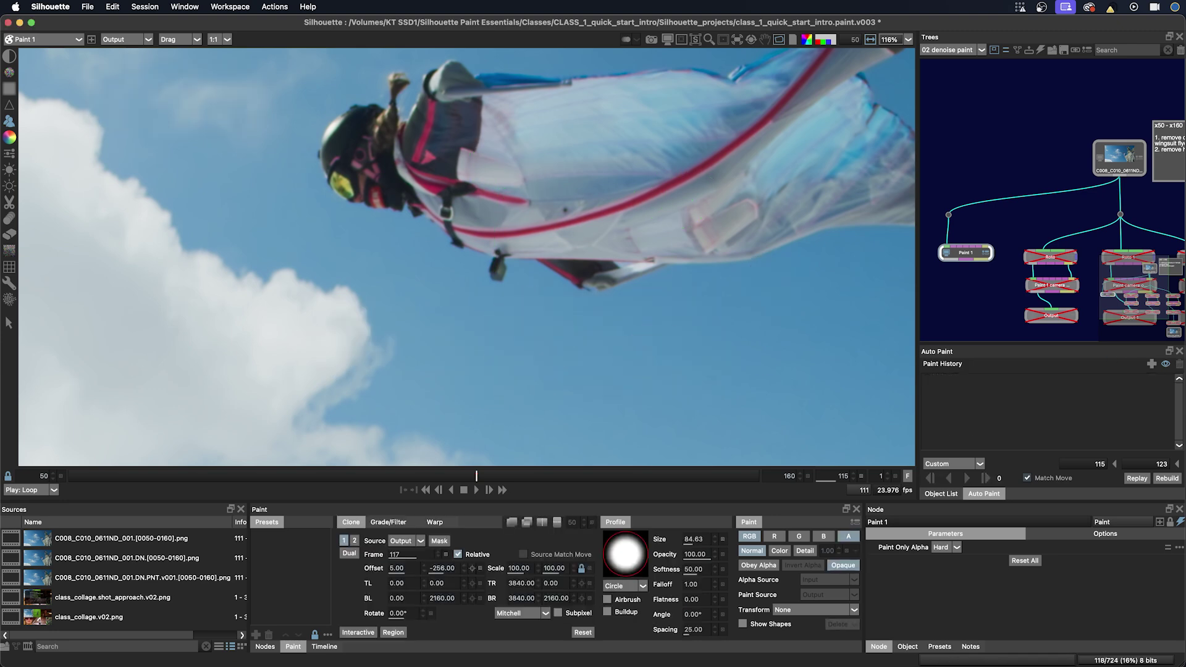